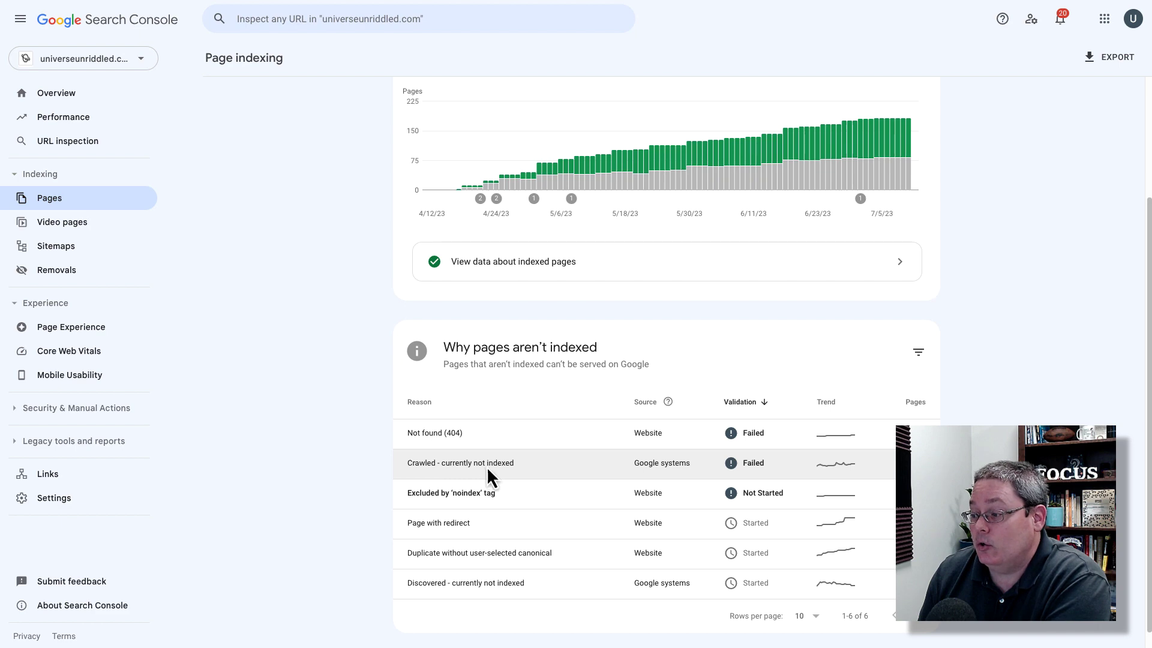
# Step: Open the "Crawled - currently not indexed" report and visit its example page how-to-get-an-asteroid-named-after-you
pyautogui.click(489, 474)
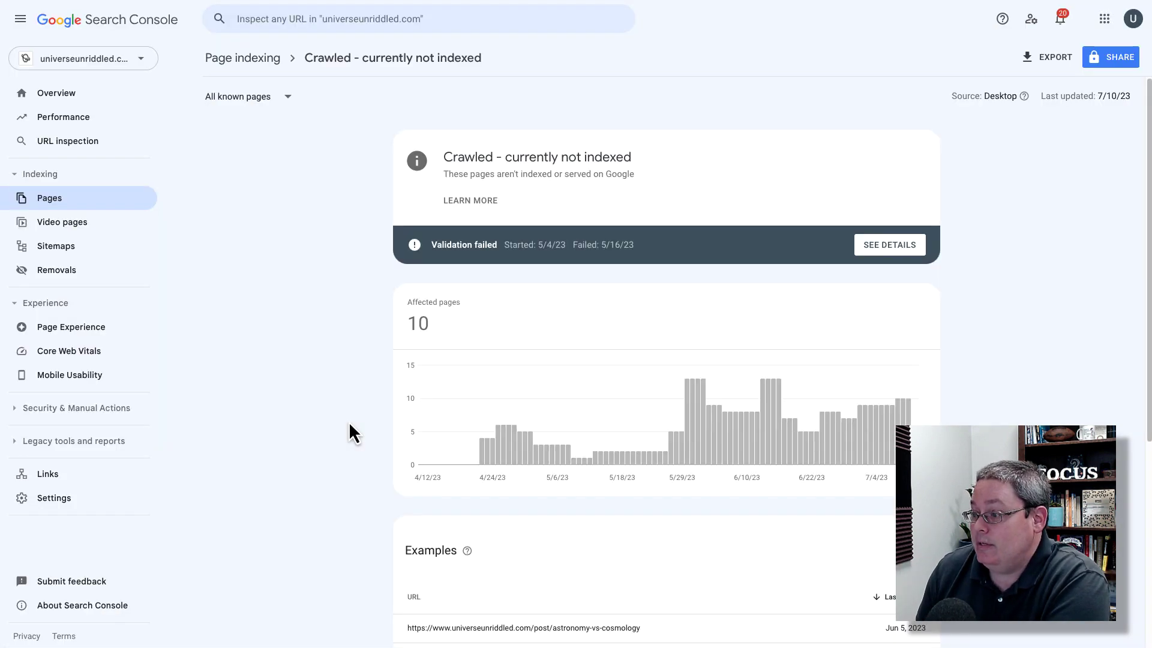
pyautogui.scroll(-3, 349, 423)
pyautogui.scroll(-2, 348, 421)
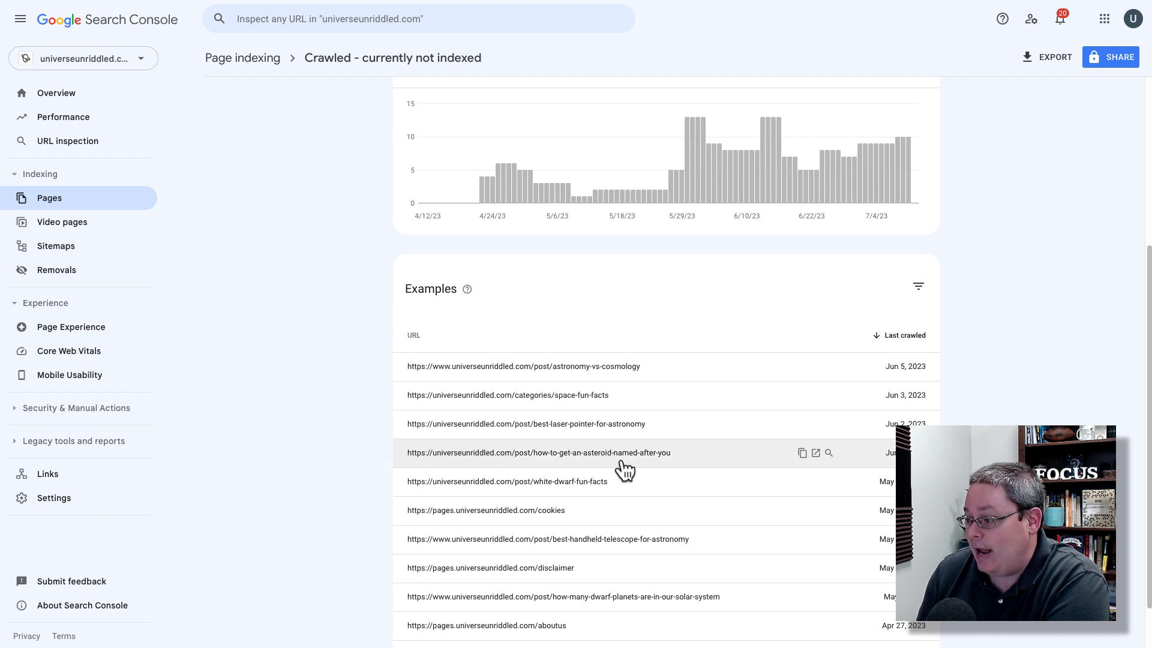
pyautogui.click(815, 452)
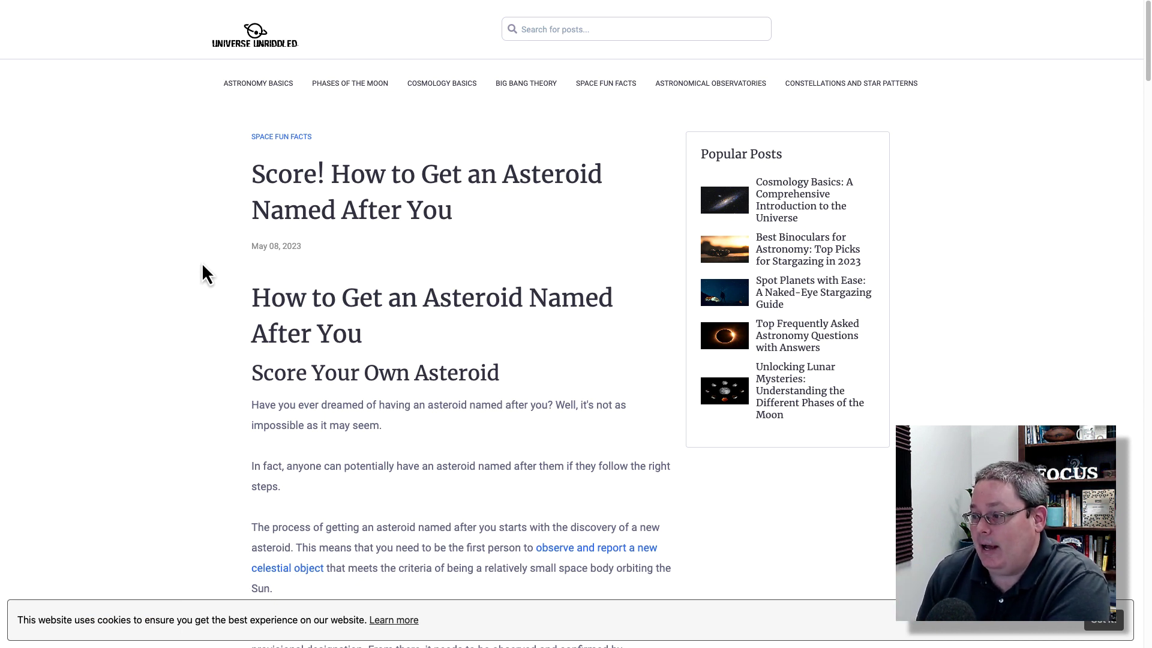
# Step: Compare the asteroid post's title and URL with its first body heading, highlighting the title's extra word "Score!"
pyautogui.scroll(-1, 270, 258)
pyautogui.moveTo(363, 268); pyautogui.dragTo(255, 238)
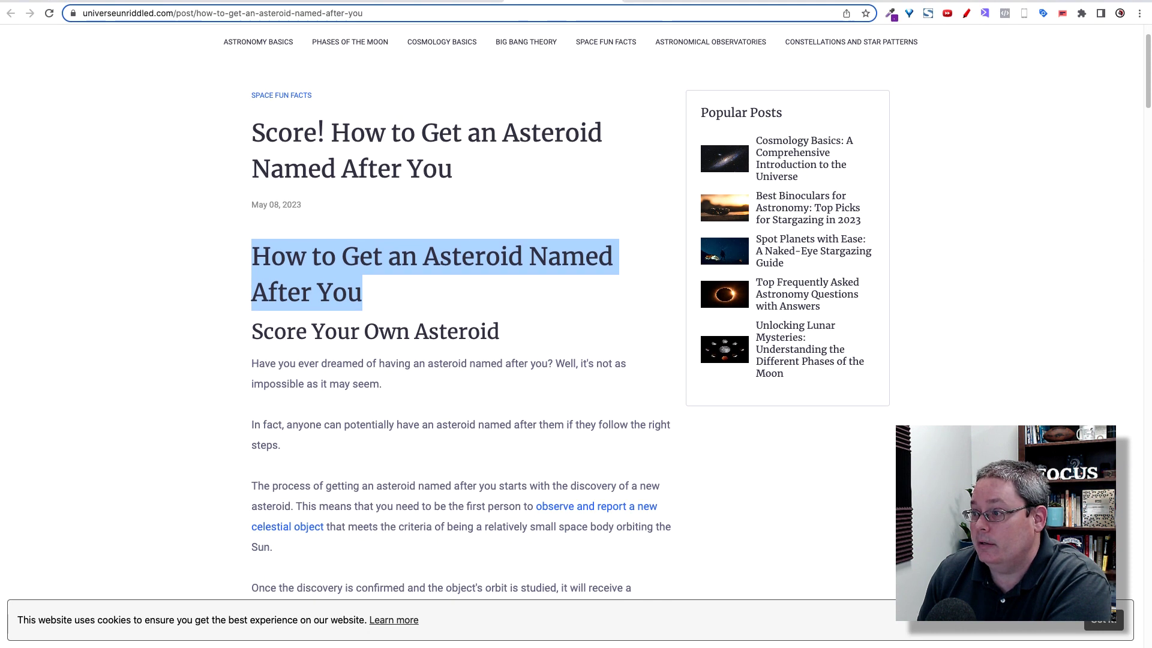
pyautogui.click(375, 13)
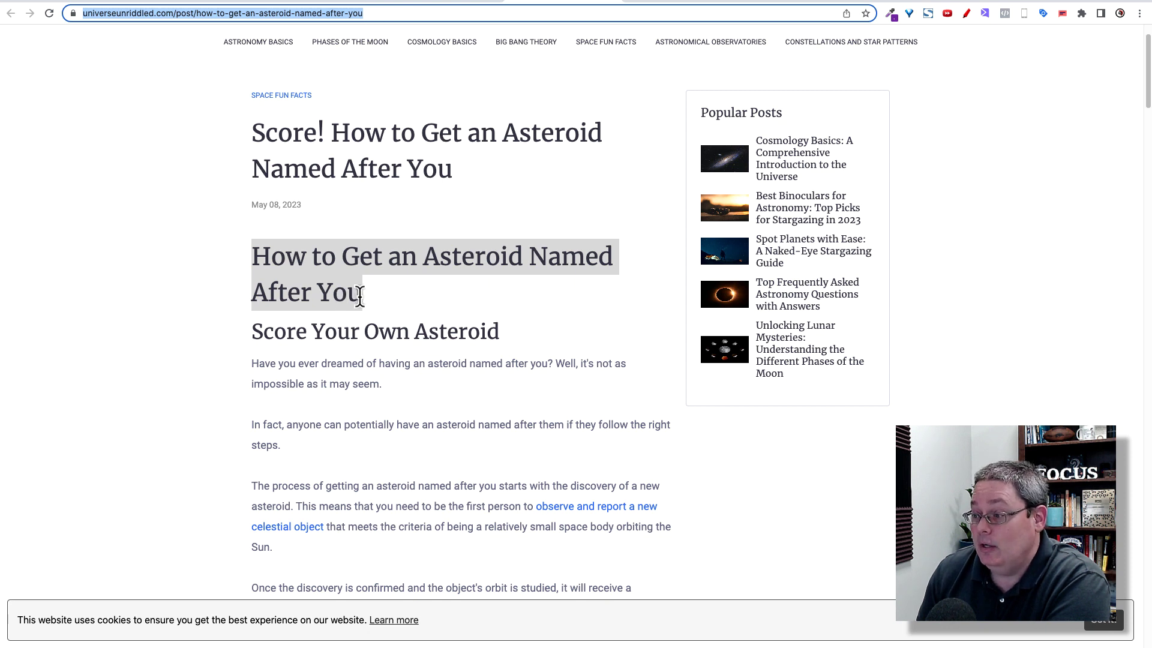
pyautogui.moveTo(365, 295); pyautogui.dragTo(282, 235)
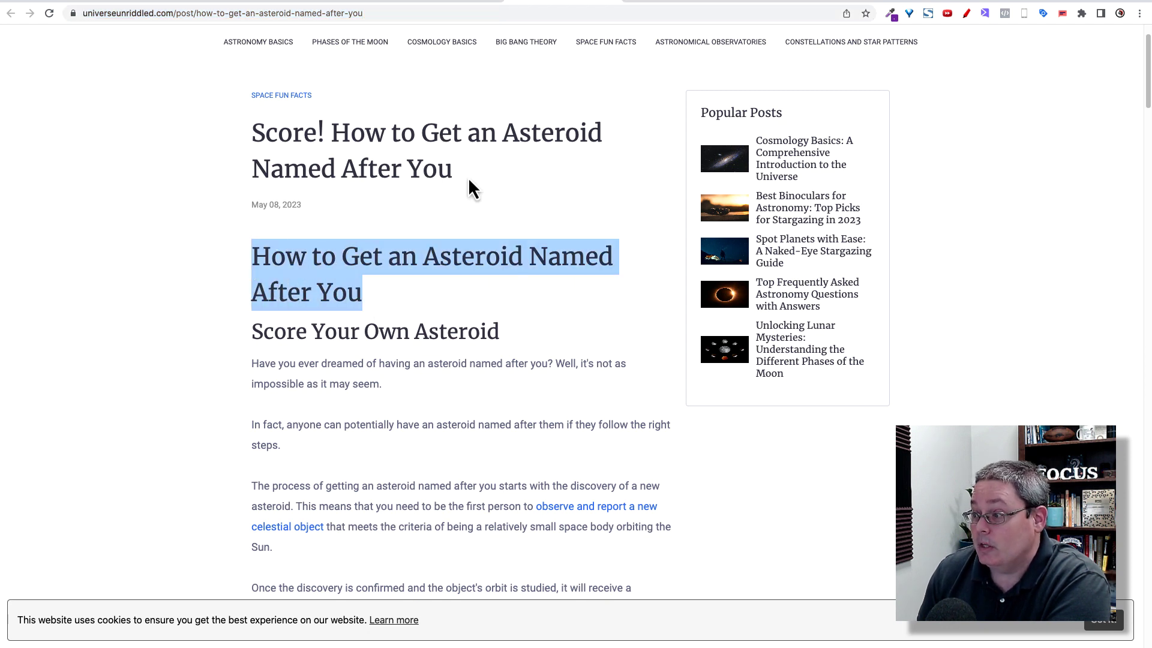
pyautogui.moveTo(468, 178); pyautogui.dragTo(247, 138)
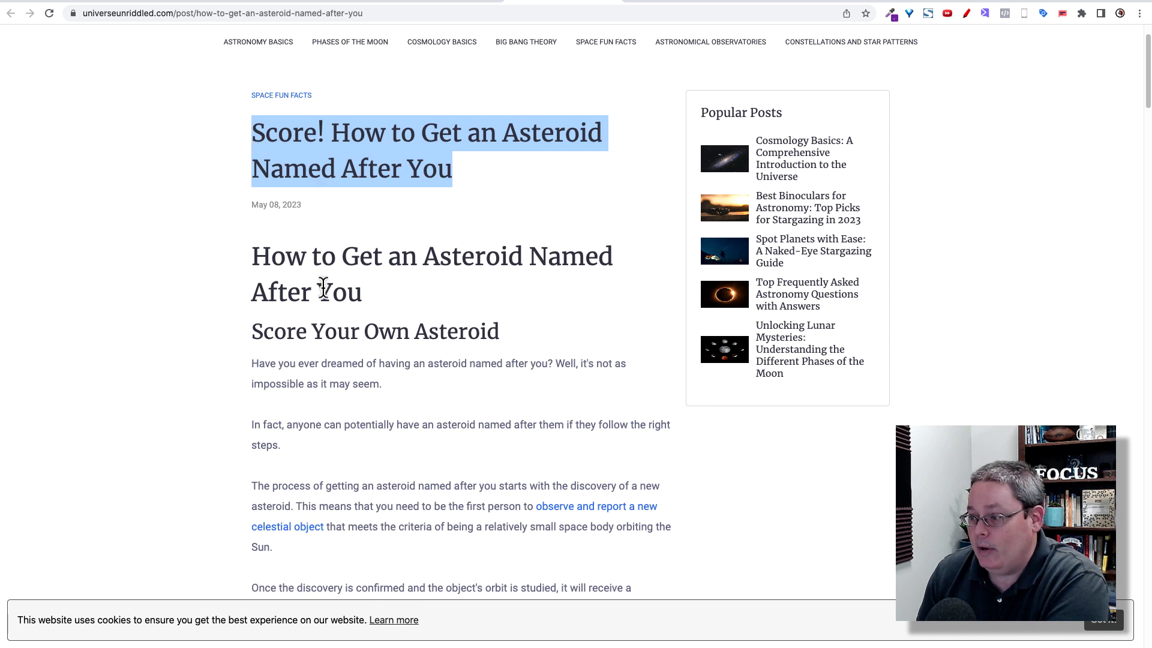
pyautogui.moveTo(366, 295); pyautogui.dragTo(251, 278)
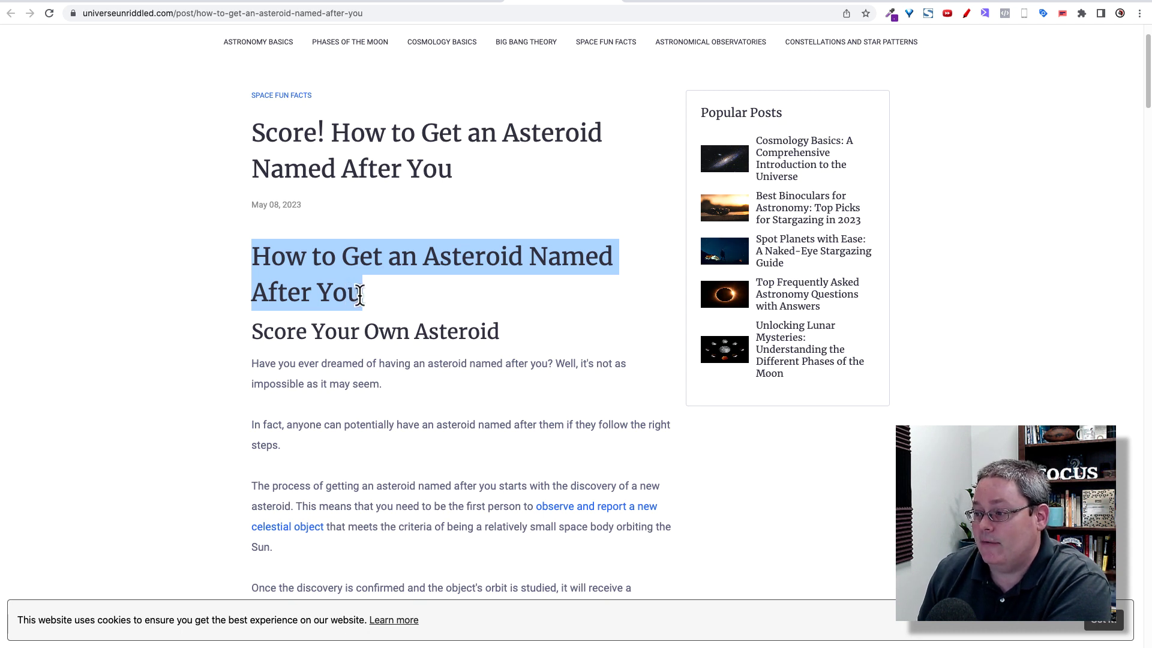
pyautogui.moveTo(360, 294); pyautogui.dragTo(244, 255)
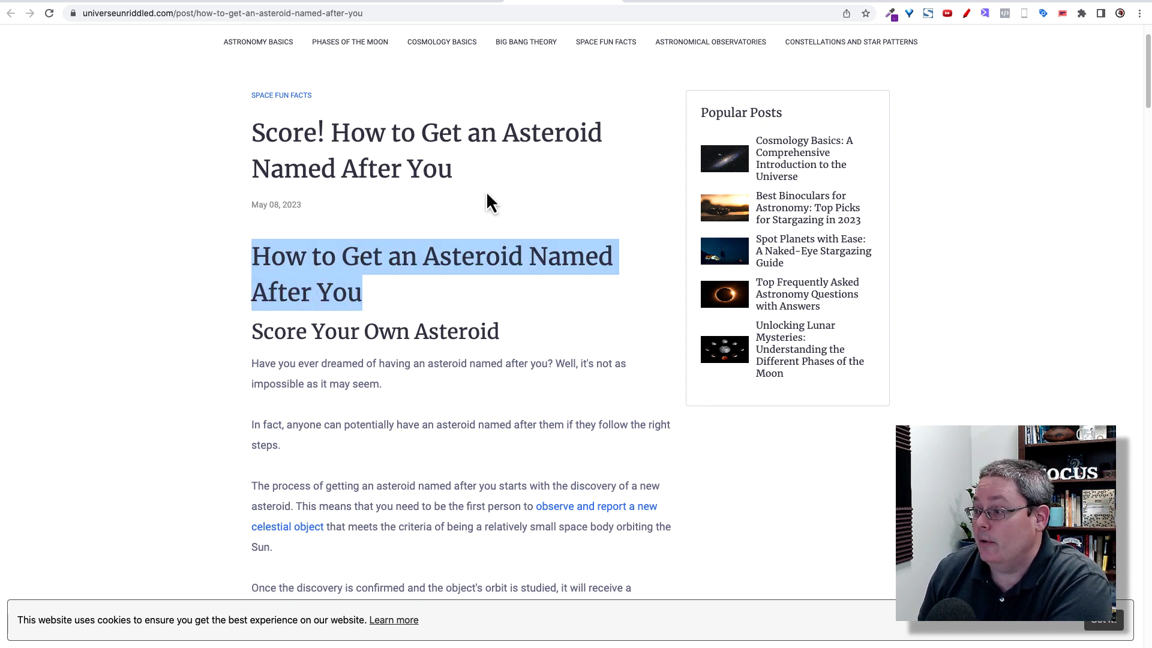
pyautogui.moveTo(455, 175); pyautogui.dragTo(324, 128)
pyautogui.click(246, 136)
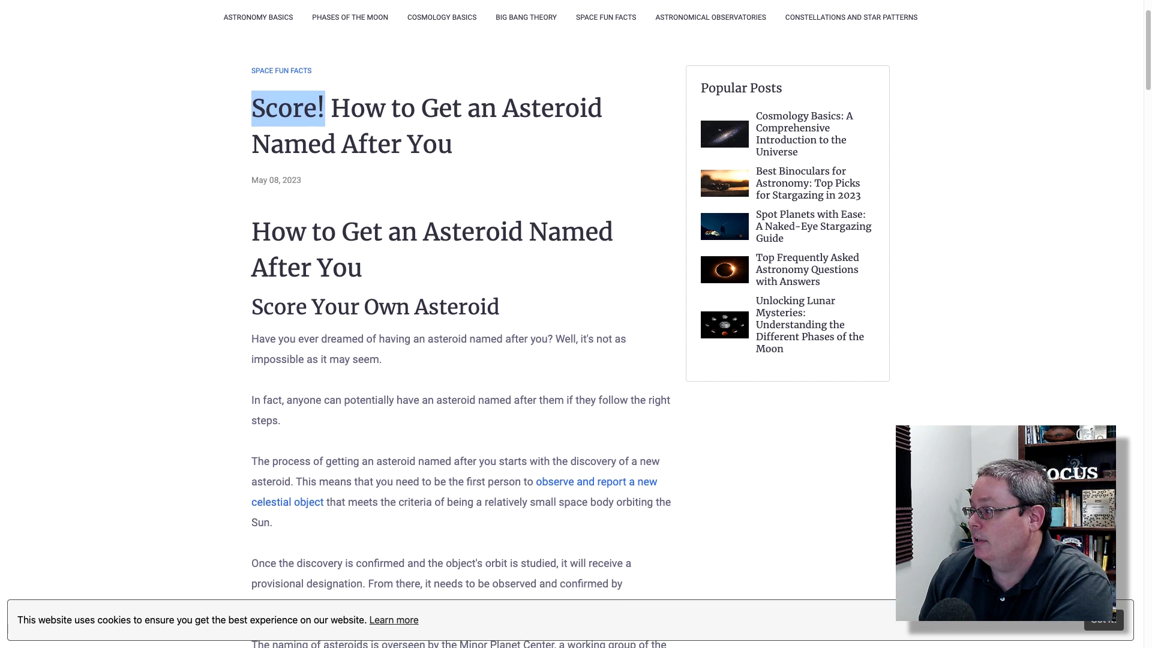
pyautogui.click(226, 208)
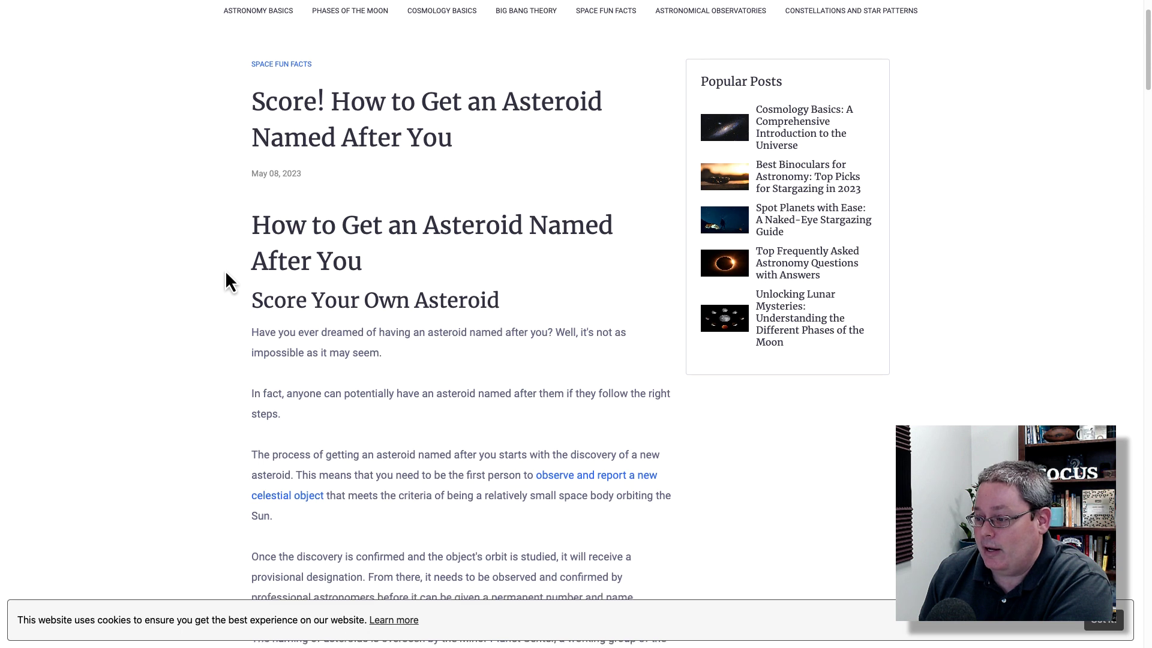
# Step: Review the asteroid post's content and section headings from the introduction down to the Conclusion and back up
pyautogui.scroll(-3, 226, 272)
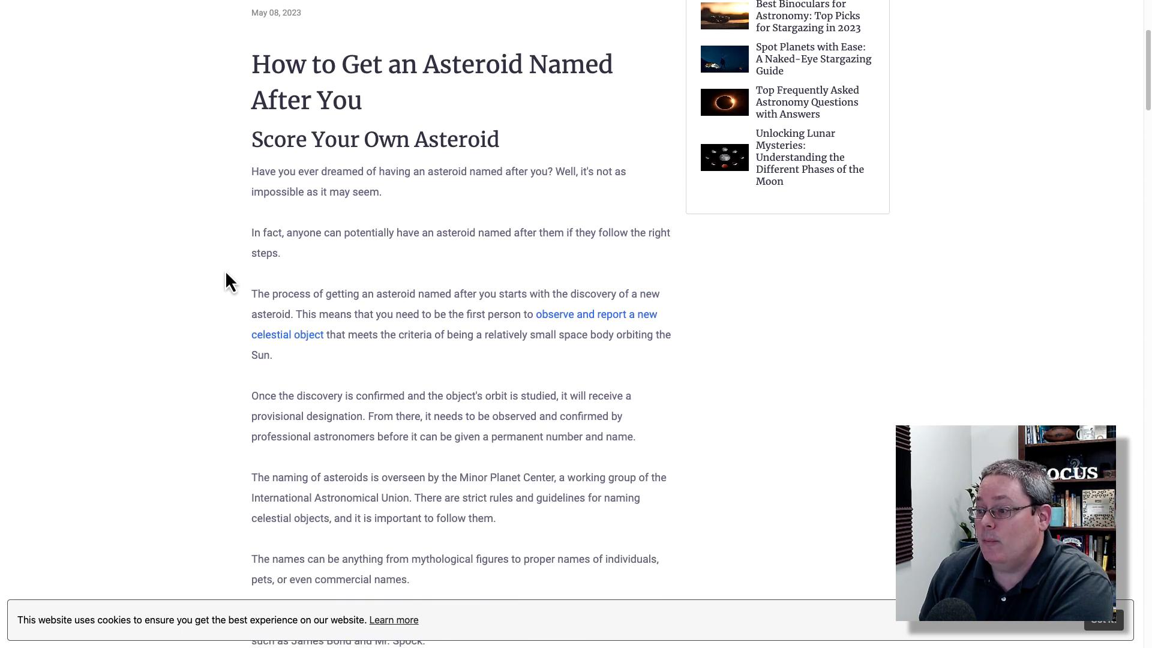
pyautogui.scroll(-1, 225, 270)
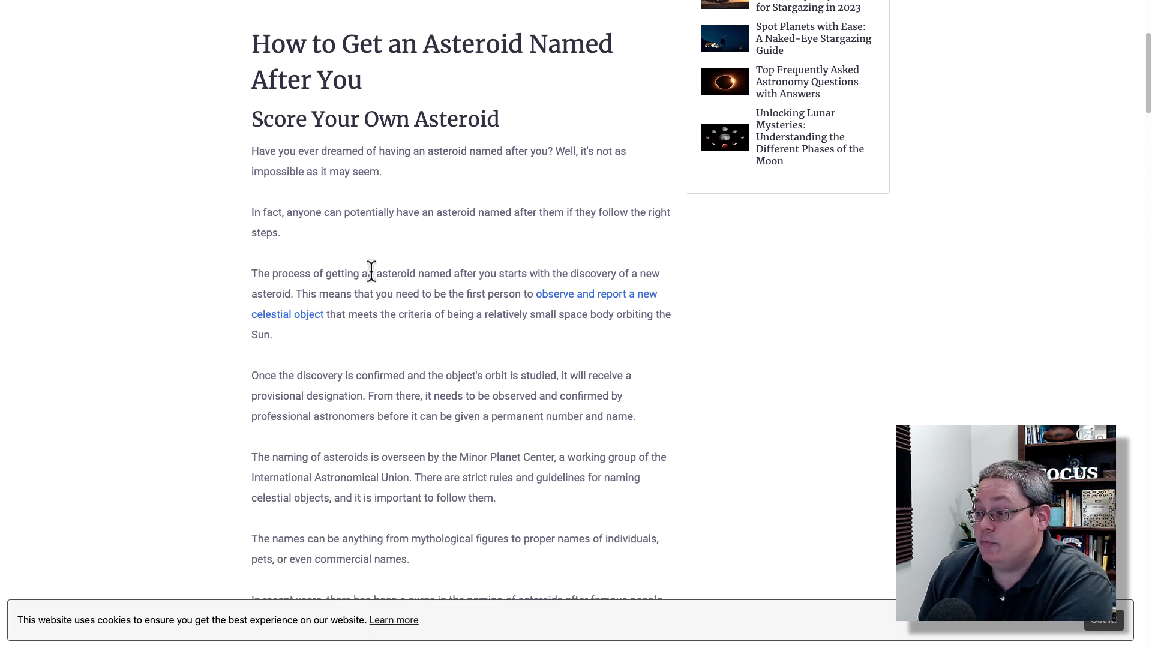
pyautogui.click(555, 307)
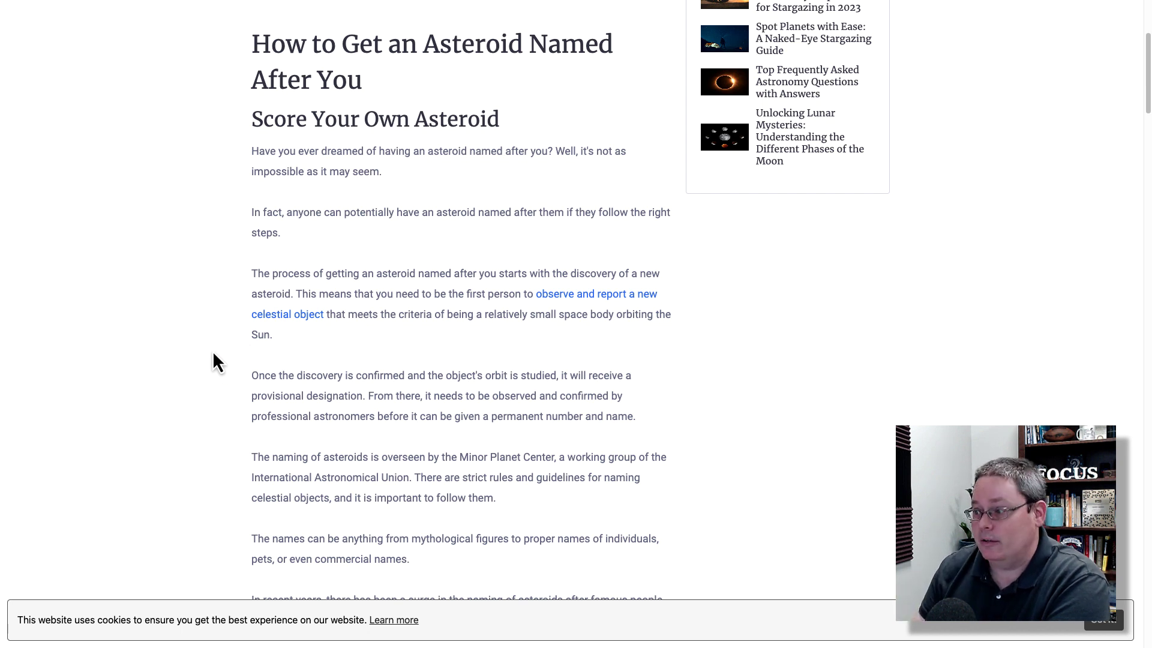
pyautogui.scroll(-2, 225, 360)
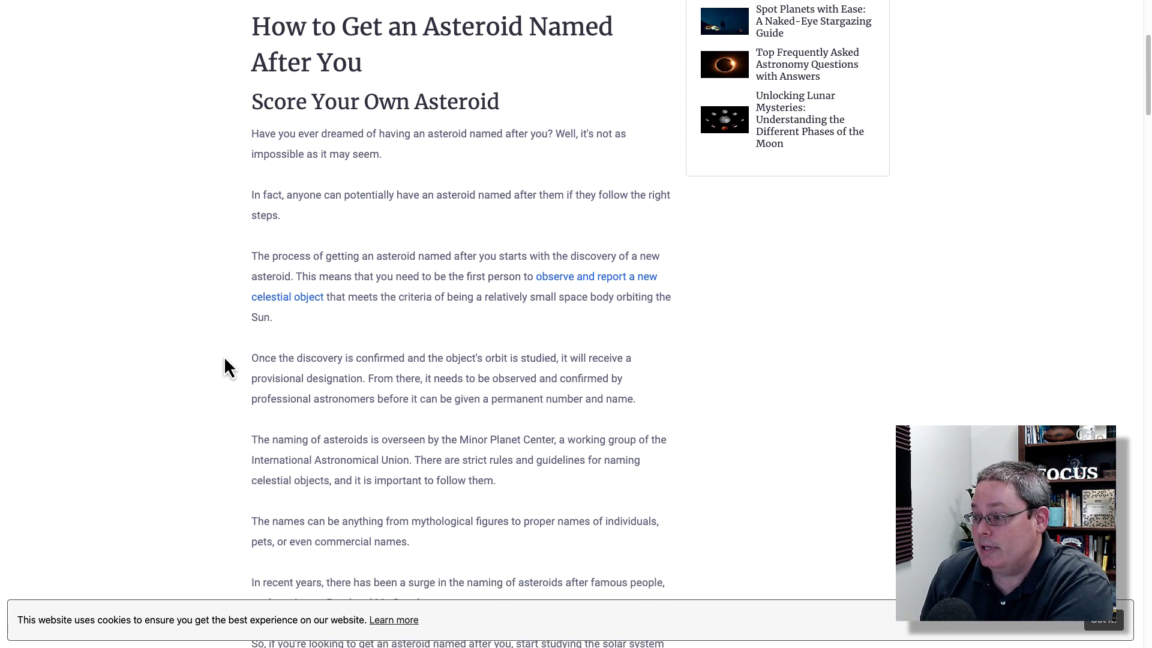
pyautogui.scroll(-5, 228, 358)
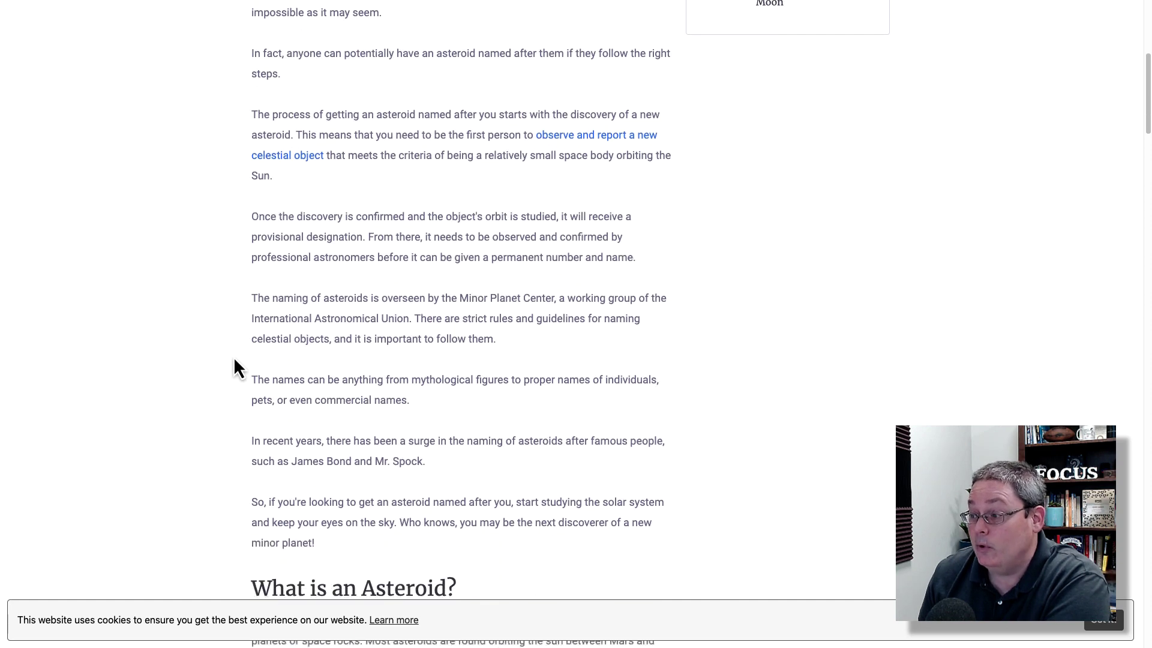
pyautogui.scroll(-6, 234, 358)
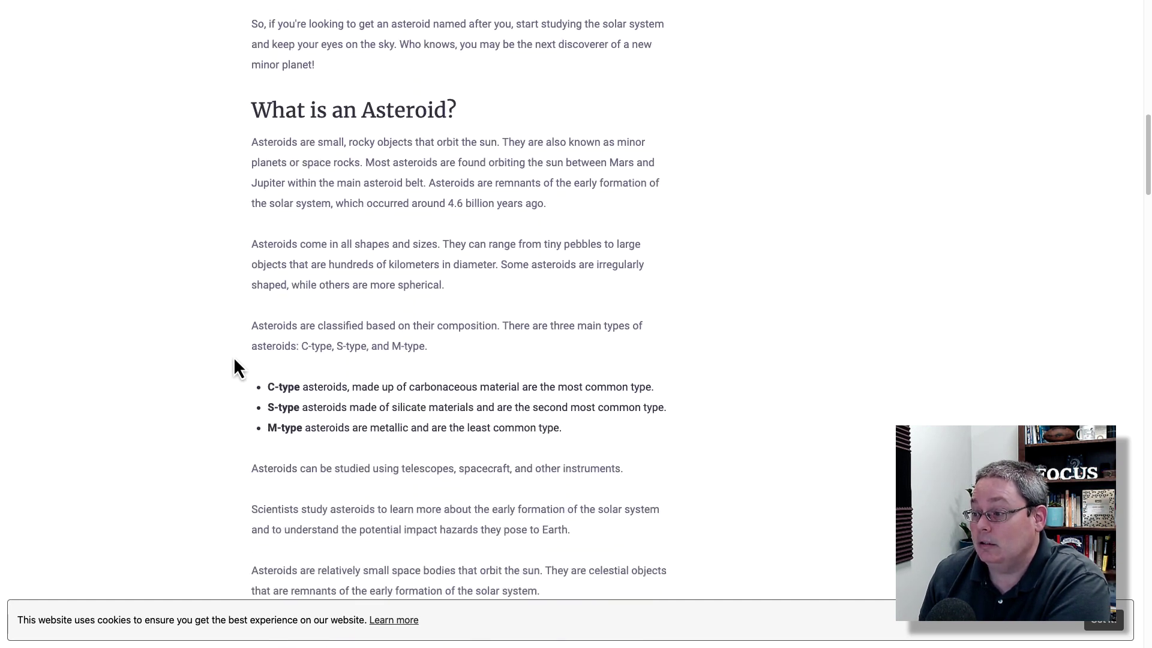
pyautogui.scroll(-11, 234, 360)
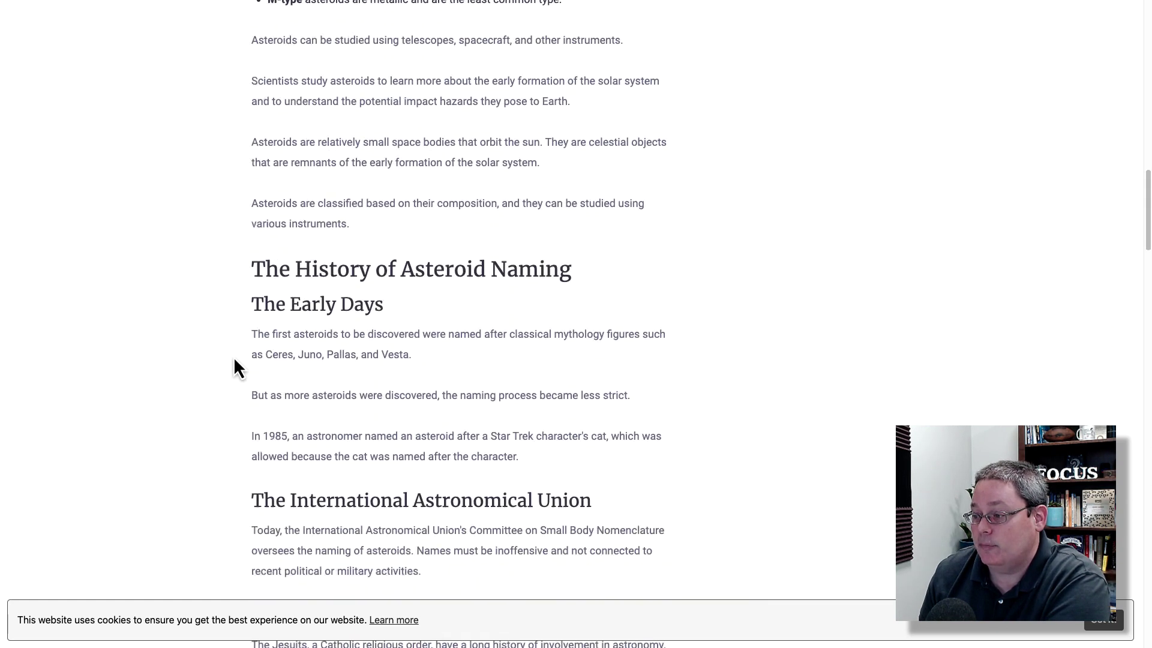
pyautogui.scroll(-10, 234, 360)
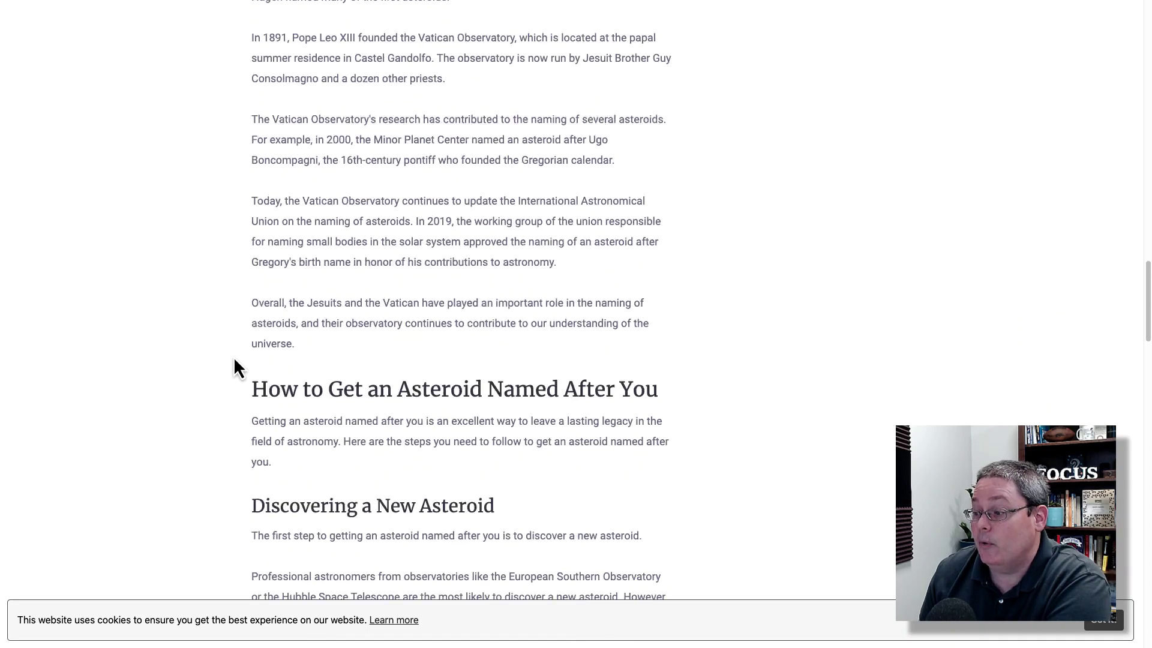
pyautogui.scroll(-8, 234, 359)
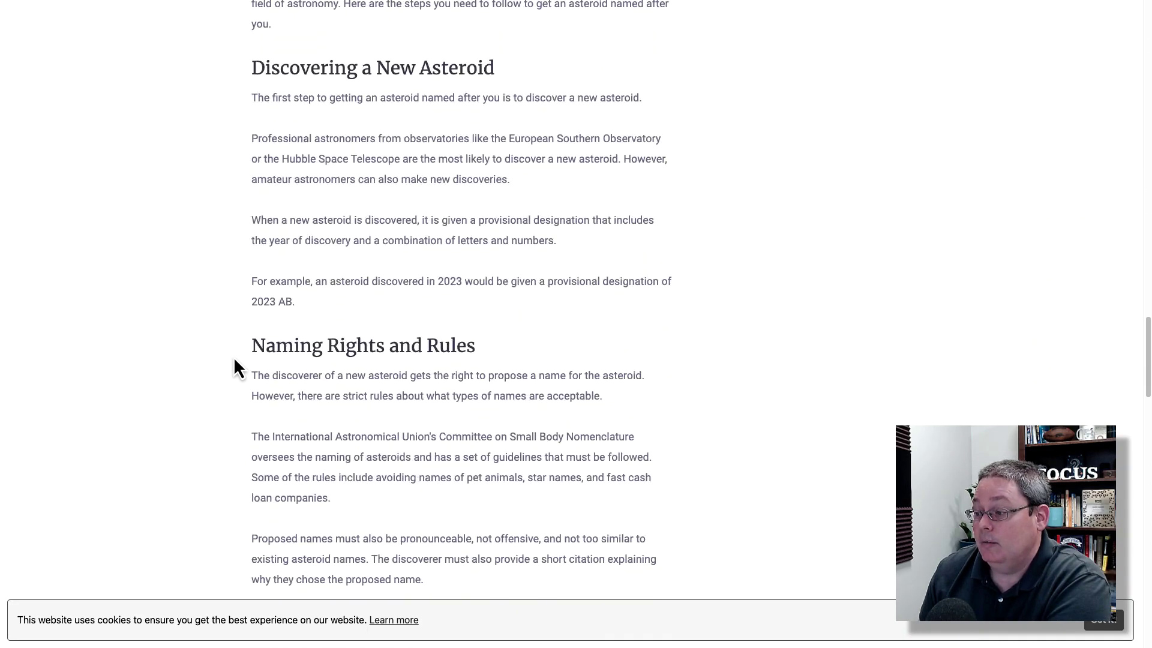
pyautogui.scroll(-9, 234, 359)
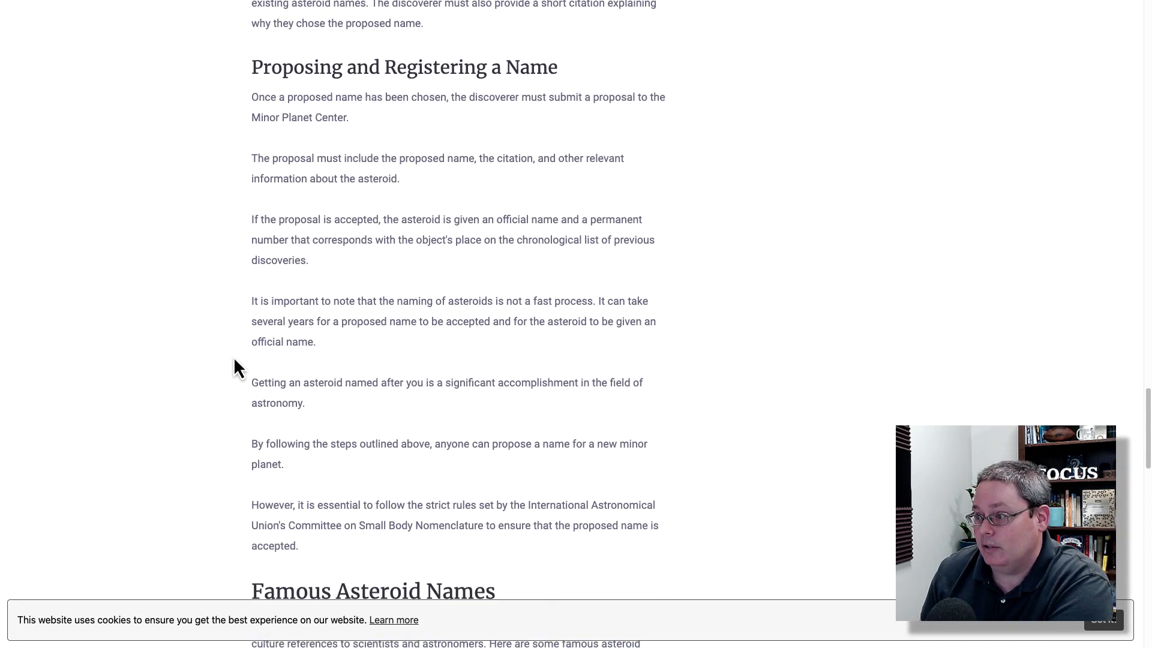
pyautogui.scroll(-7, 234, 359)
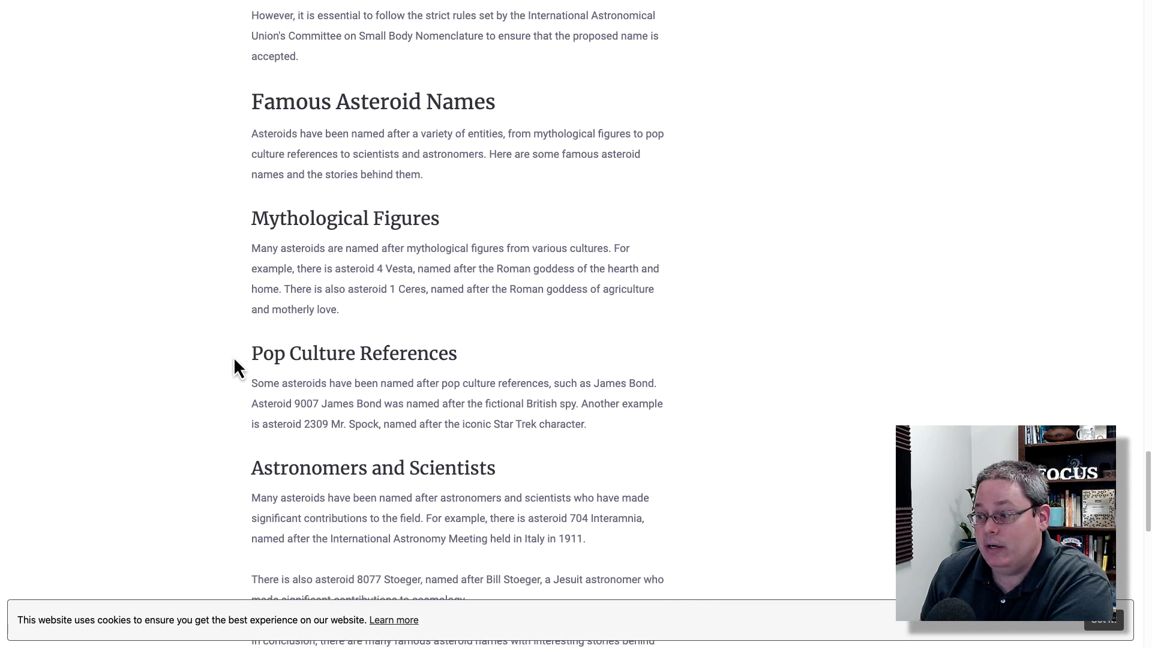
pyautogui.scroll(-4, 234, 360)
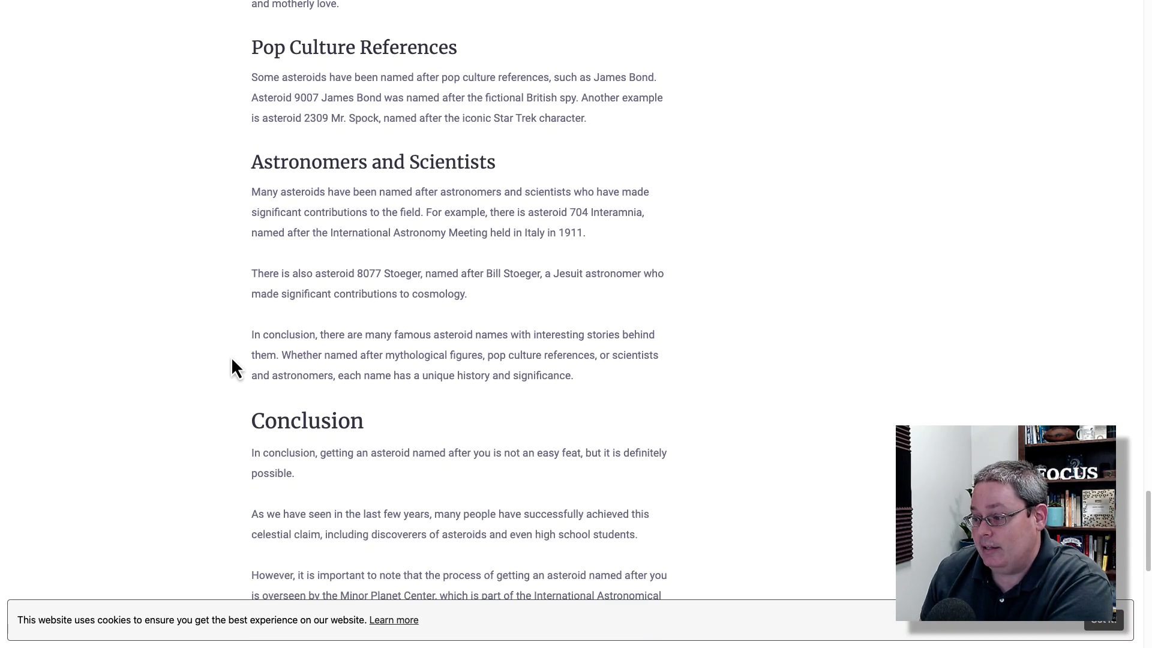
pyautogui.scroll(-6, 231, 360)
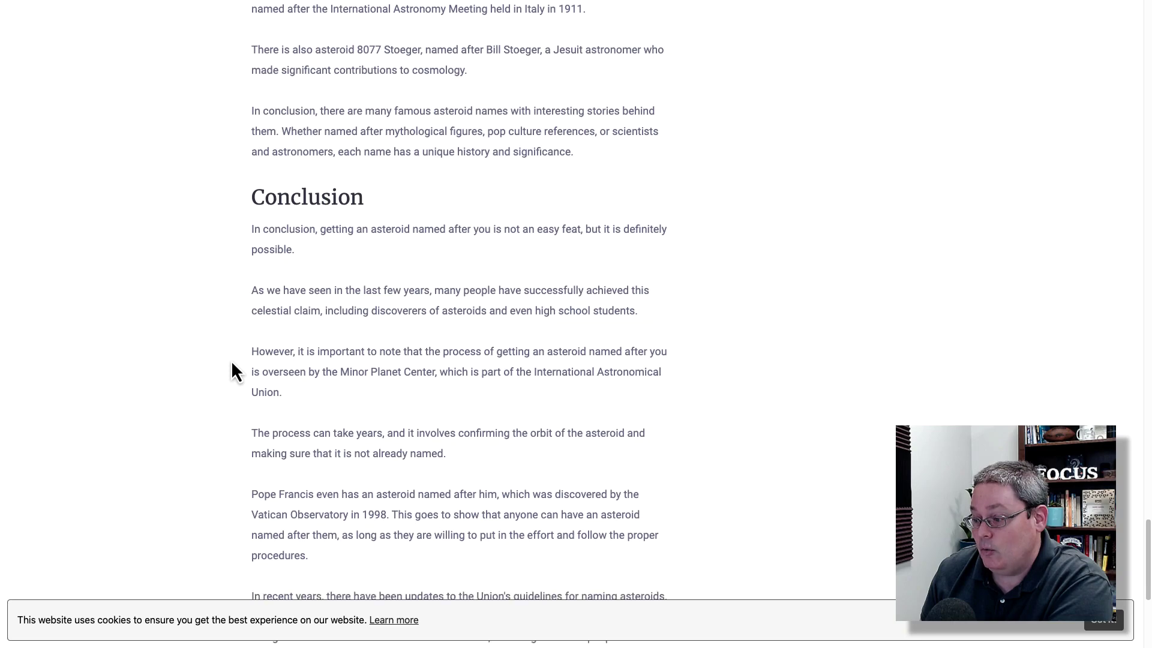
pyautogui.scroll(20, 232, 360)
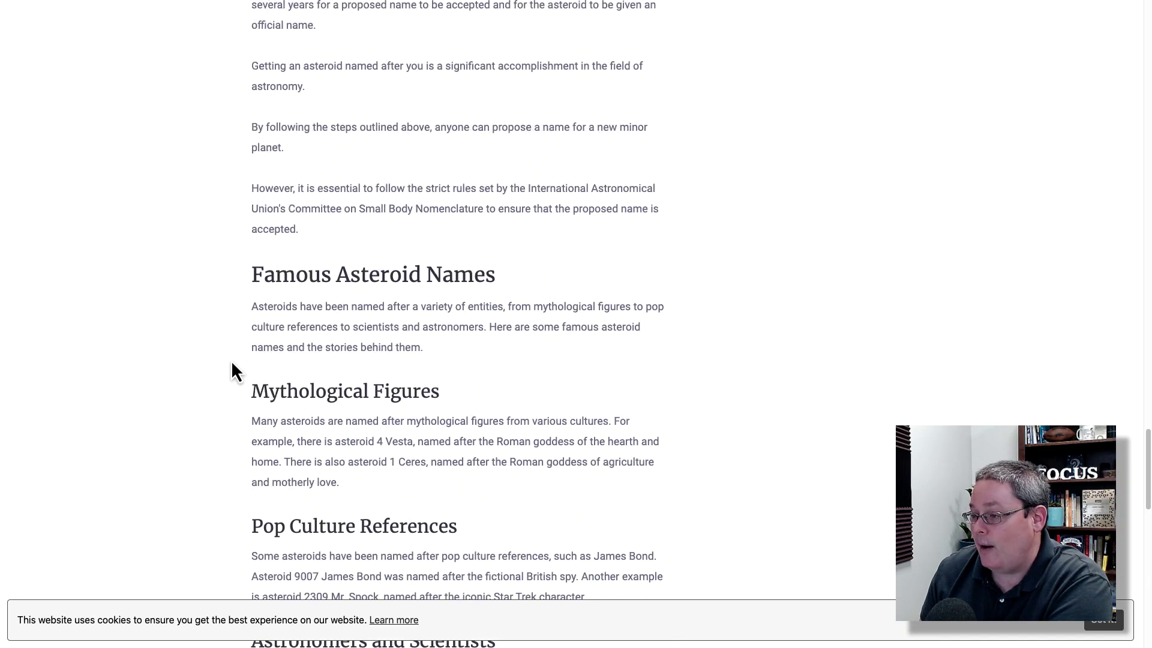
pyautogui.scroll(20, 231, 362)
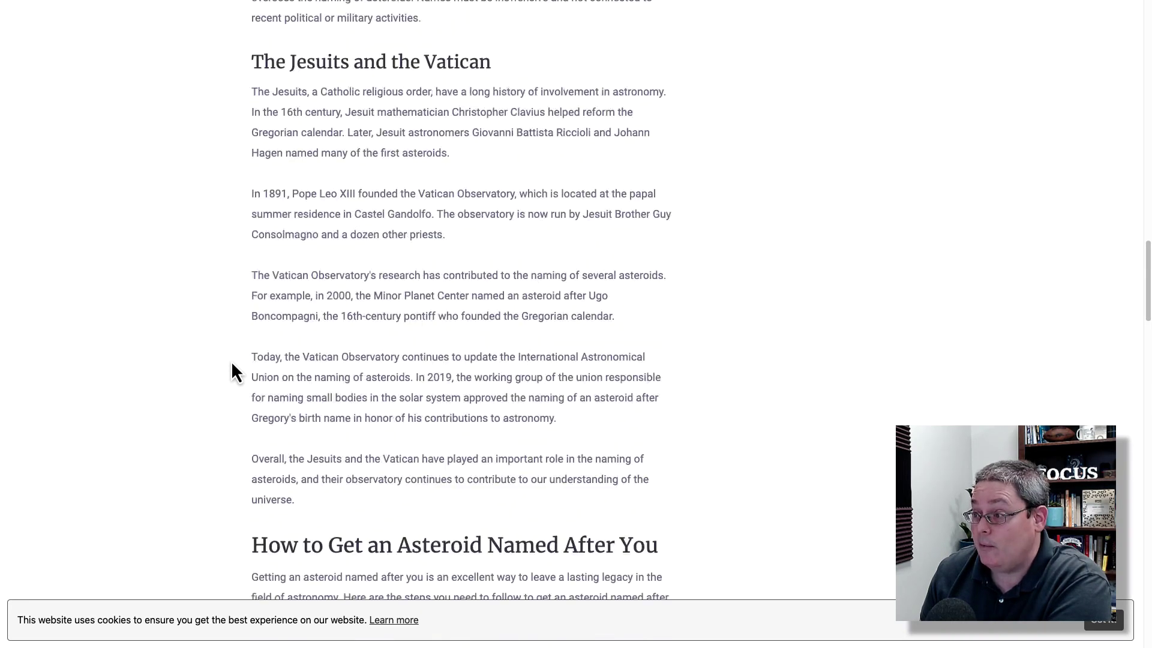
pyautogui.scroll(12, 232, 364)
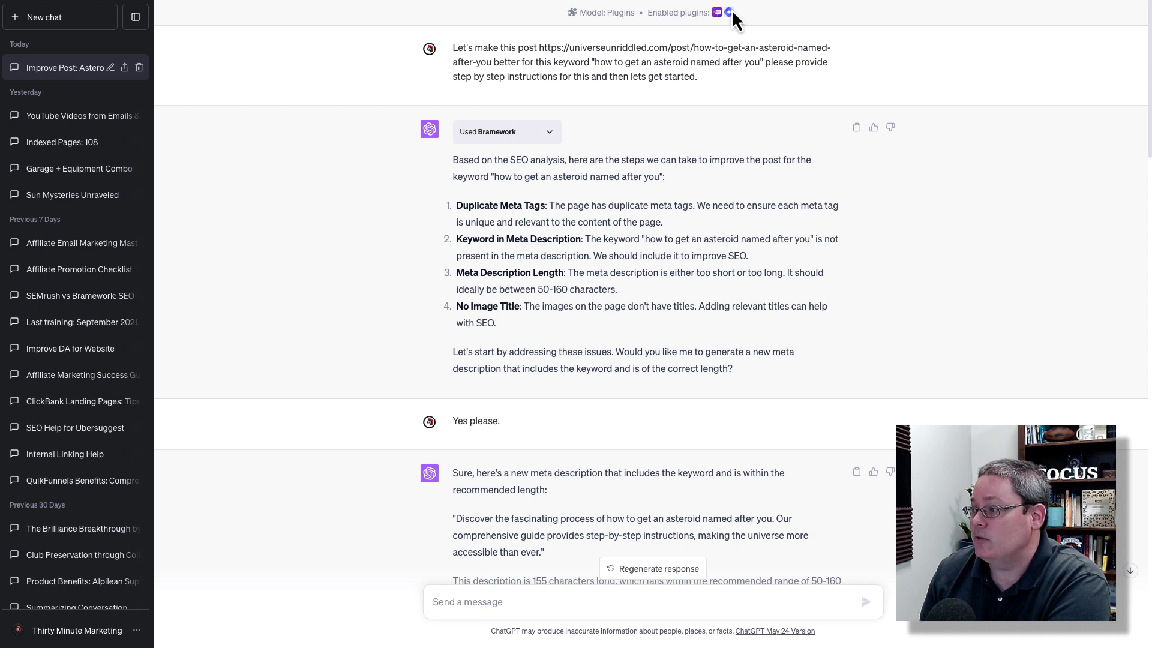
# Step: Switch to the ChatGPT conversation and review the post-improvement prompt, the Bramework SEO steps, the meta description offer and the "Yes please." reply
pyautogui.moveTo(696, 77); pyautogui.dragTo(451, 55)
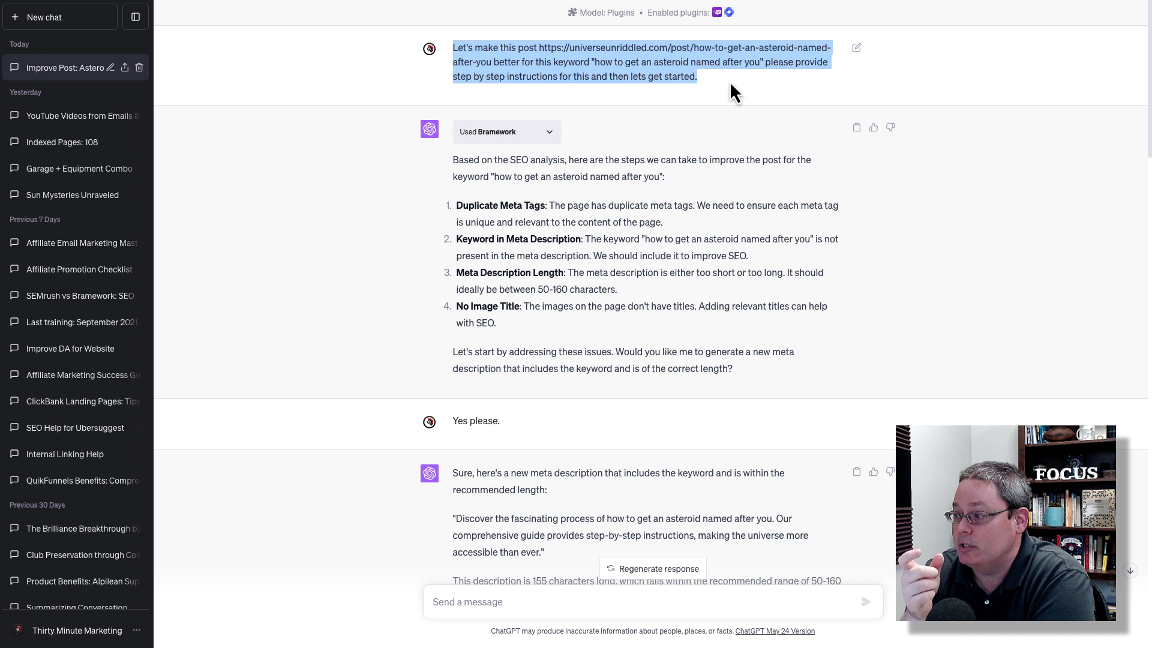
pyautogui.click(579, 118)
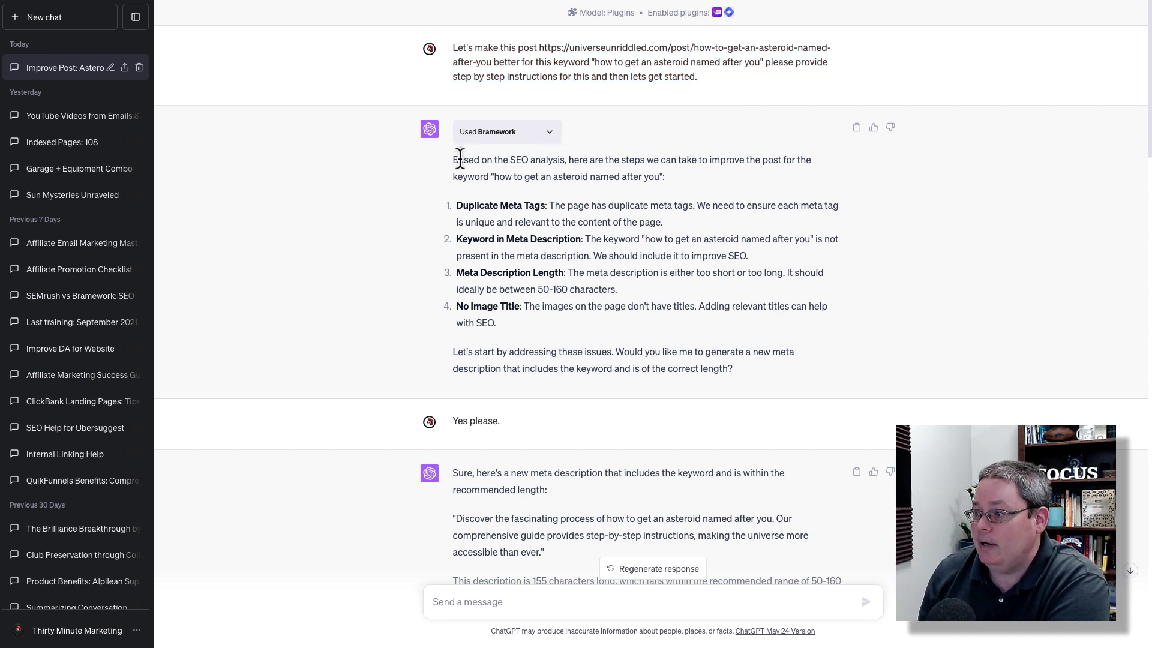
pyautogui.moveTo(456, 161); pyautogui.dragTo(673, 174)
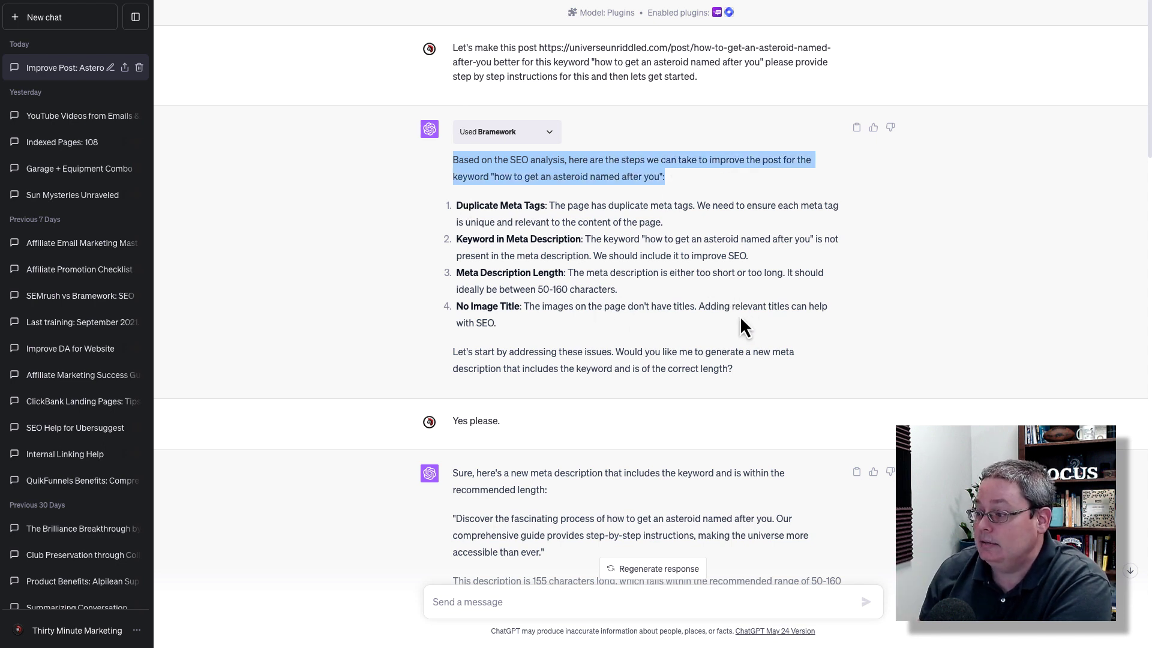
pyautogui.moveTo(451, 352); pyautogui.dragTo(743, 379)
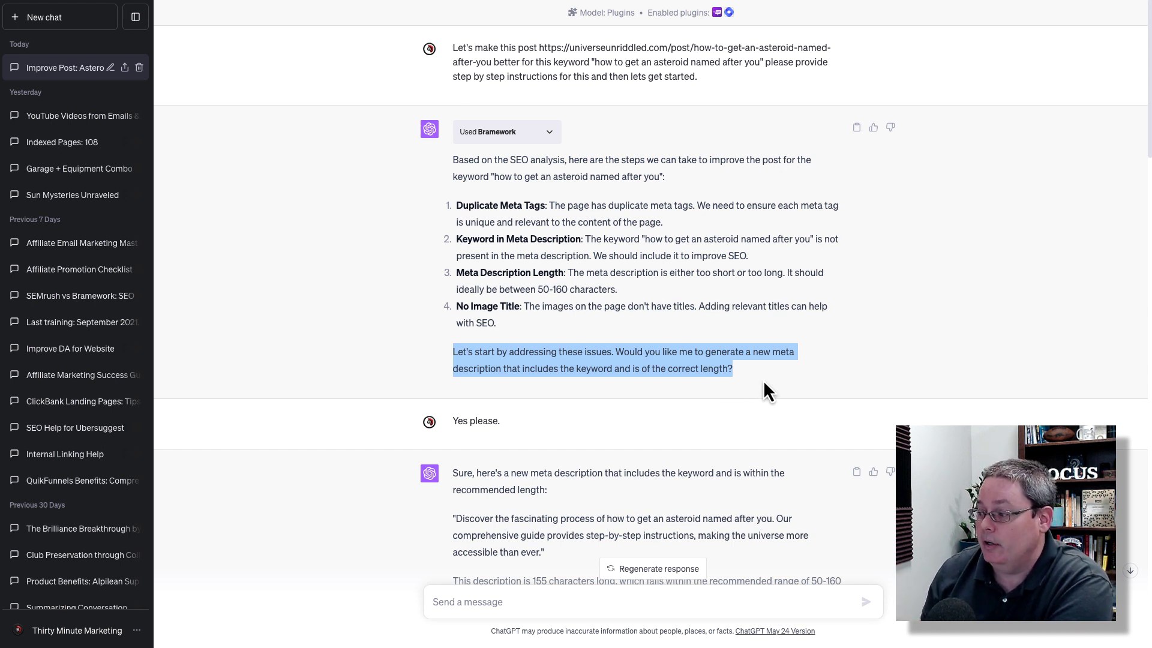
pyautogui.moveTo(760, 382); pyautogui.dragTo(672, 372)
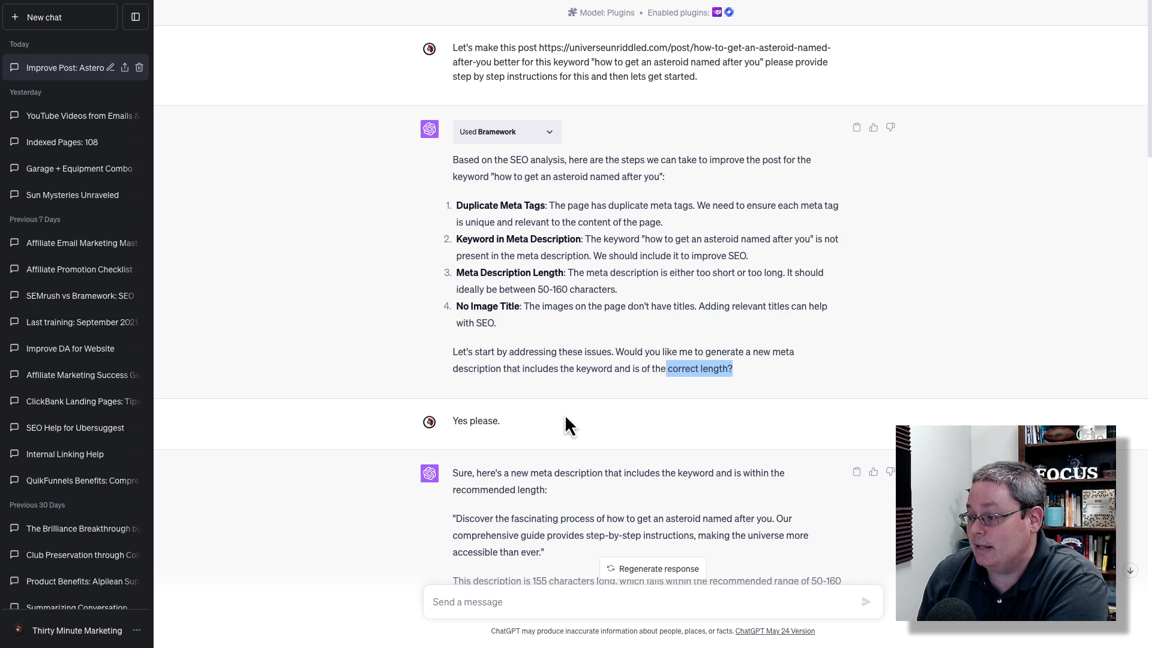
pyautogui.moveTo(504, 420); pyautogui.dragTo(446, 423)
# Step: Compare the opening of ChatGPT's suggested meta description with the opening of the excerpt in the blog editor's post settings
pyautogui.scroll(-6, 628, 387)
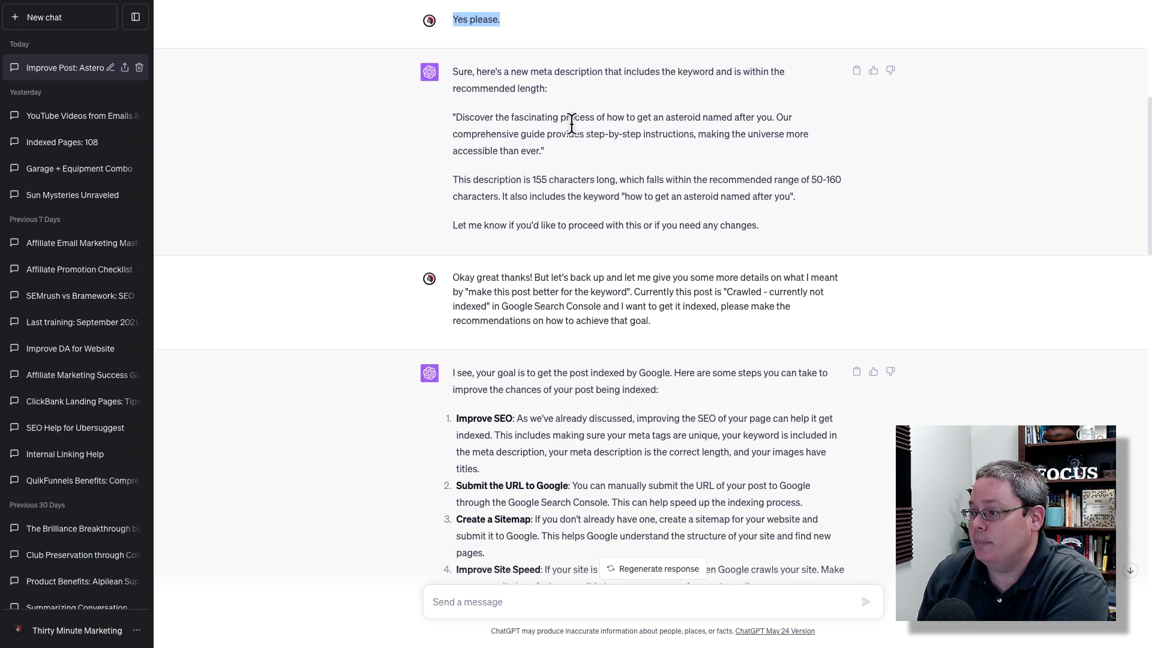
pyautogui.moveTo(456, 117); pyautogui.dragTo(768, 118)
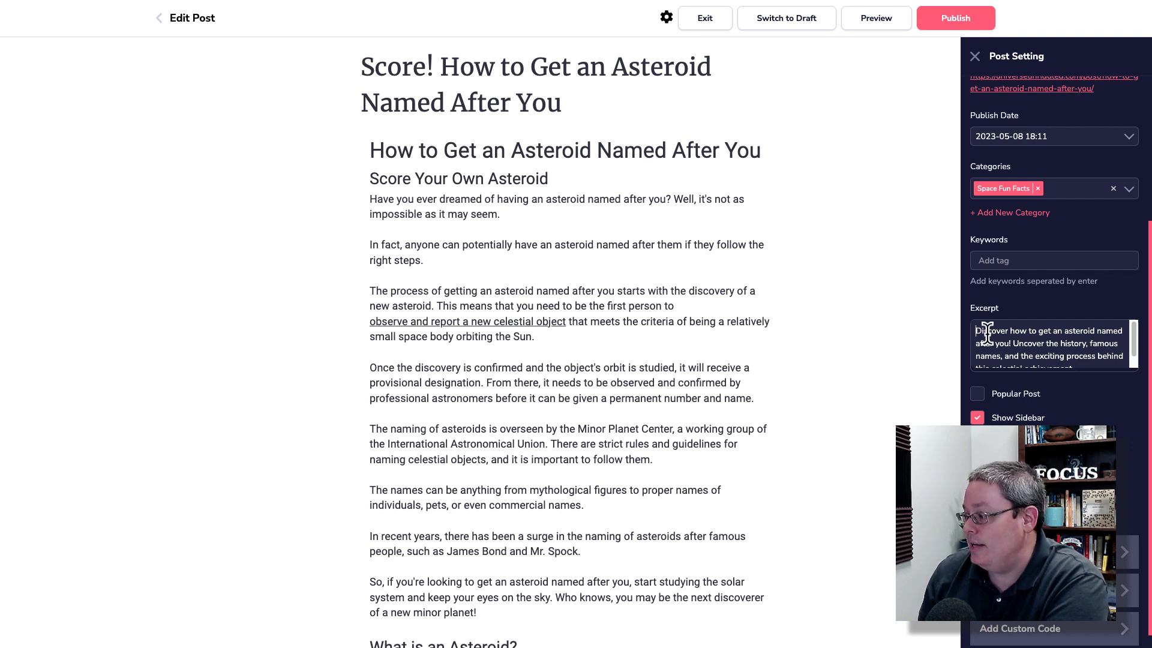
pyautogui.moveTo(976, 329); pyautogui.dragTo(1012, 341)
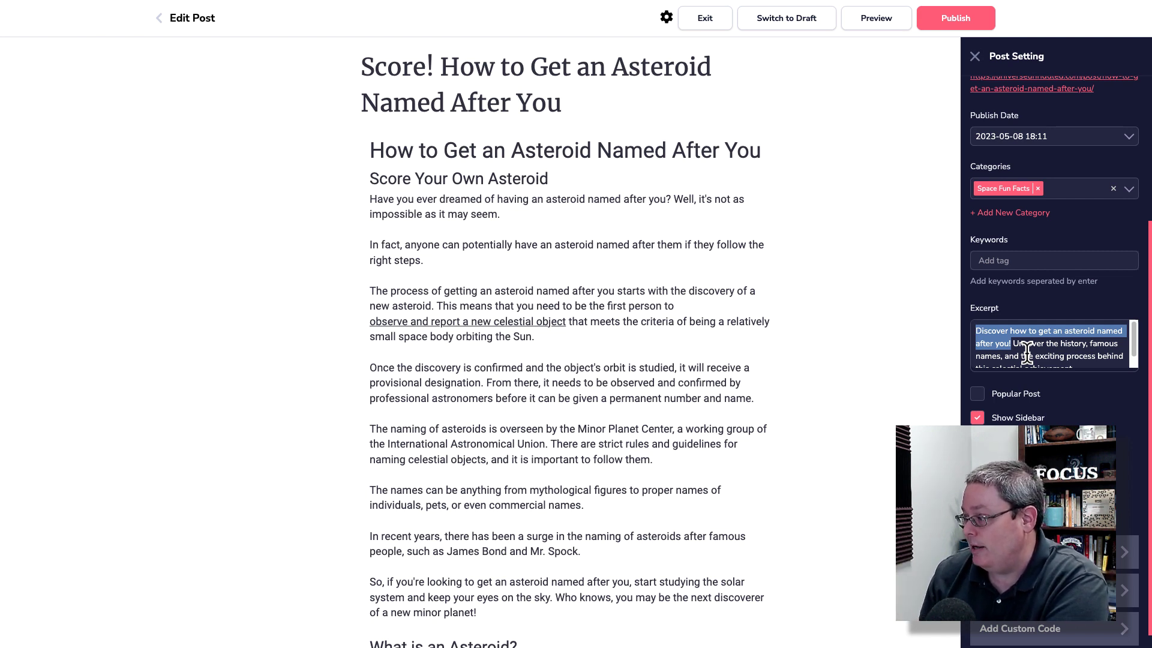
# Step: Compare the keyword in ChatGPT's description note with the live post's page source, highlighting the og:description text and the site-wide description meta tag
pyautogui.hotkey('ctrl', 'Tab')
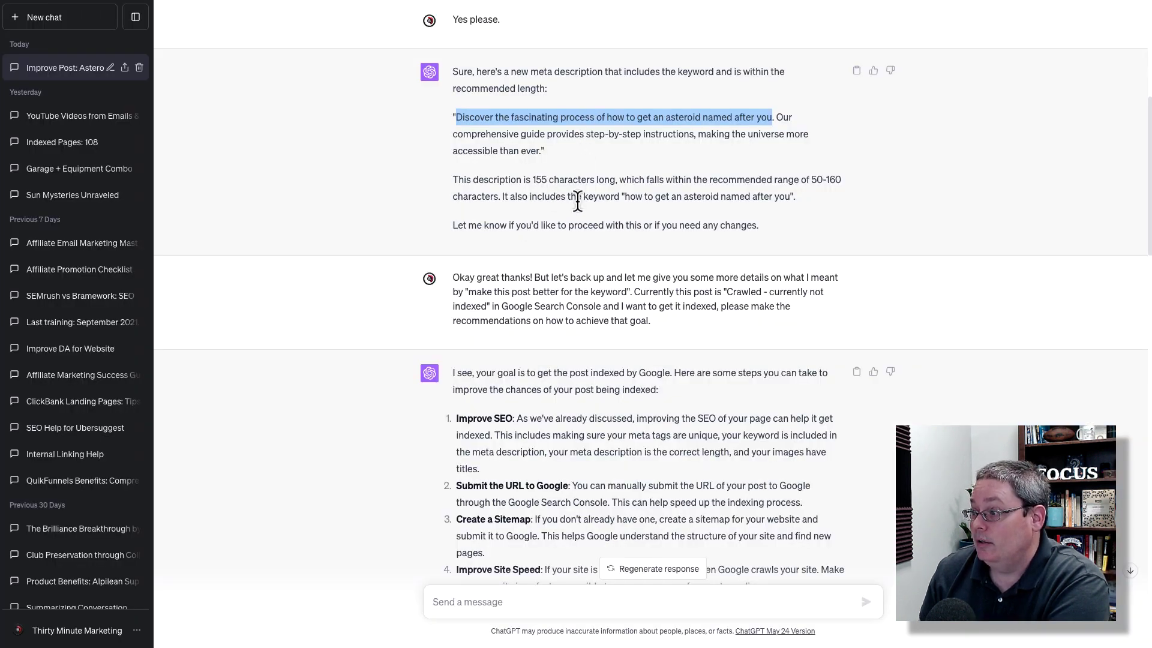
pyautogui.moveTo(625, 198); pyautogui.dragTo(777, 197)
pyautogui.hotkey('ctrl', 'Tab')
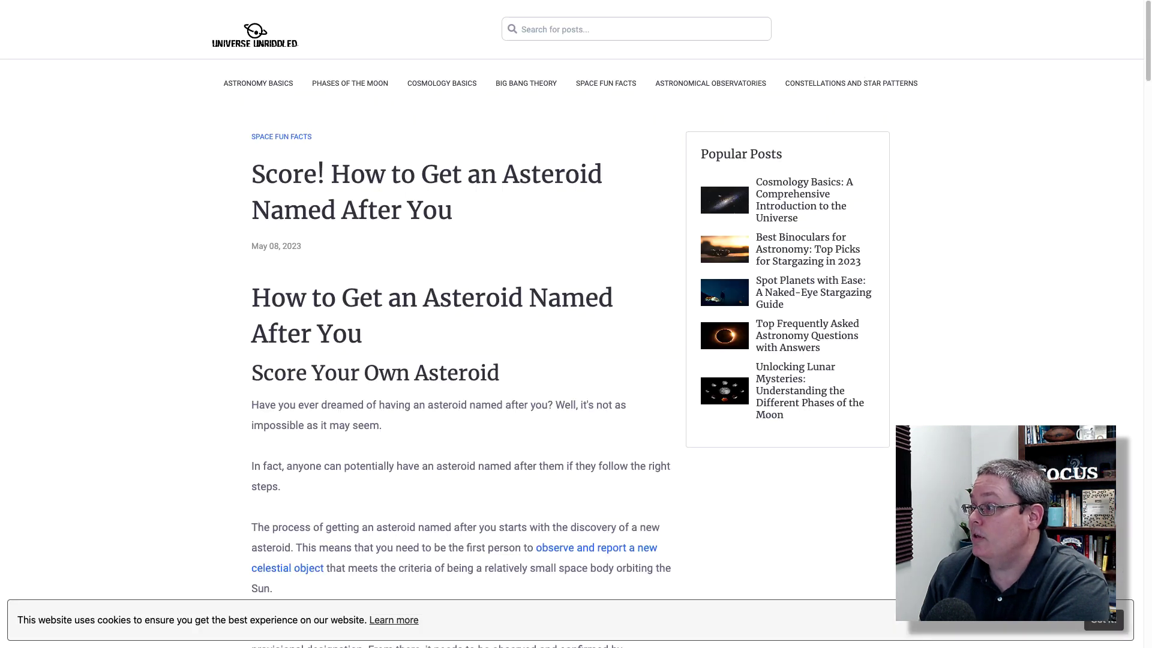
pyautogui.hotkey('ctrl', 'Tab')
pyautogui.click(432, 204)
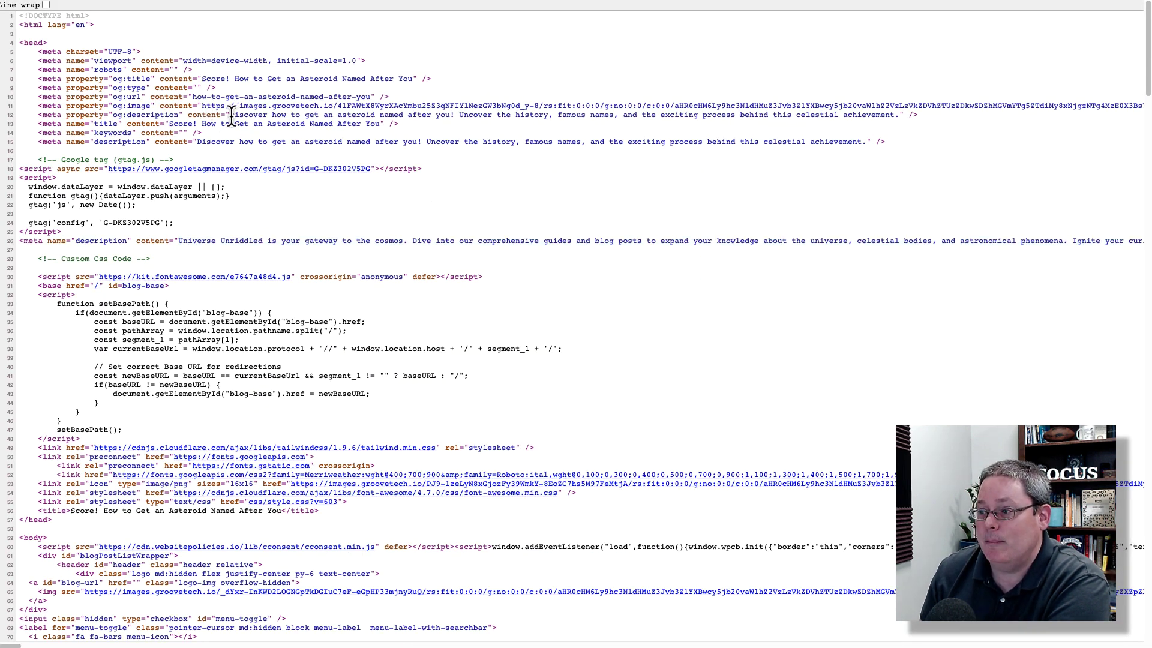
pyautogui.moveTo(231, 115); pyautogui.dragTo(898, 114)
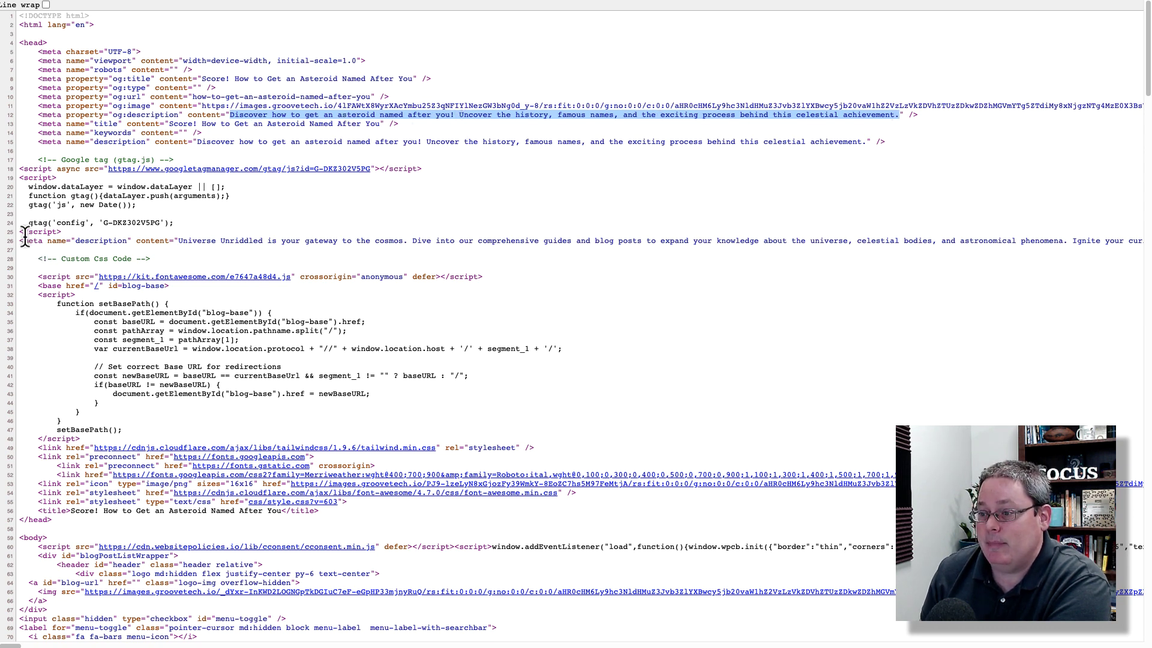
pyautogui.moveTo(20, 241); pyautogui.dragTo(444, 240)
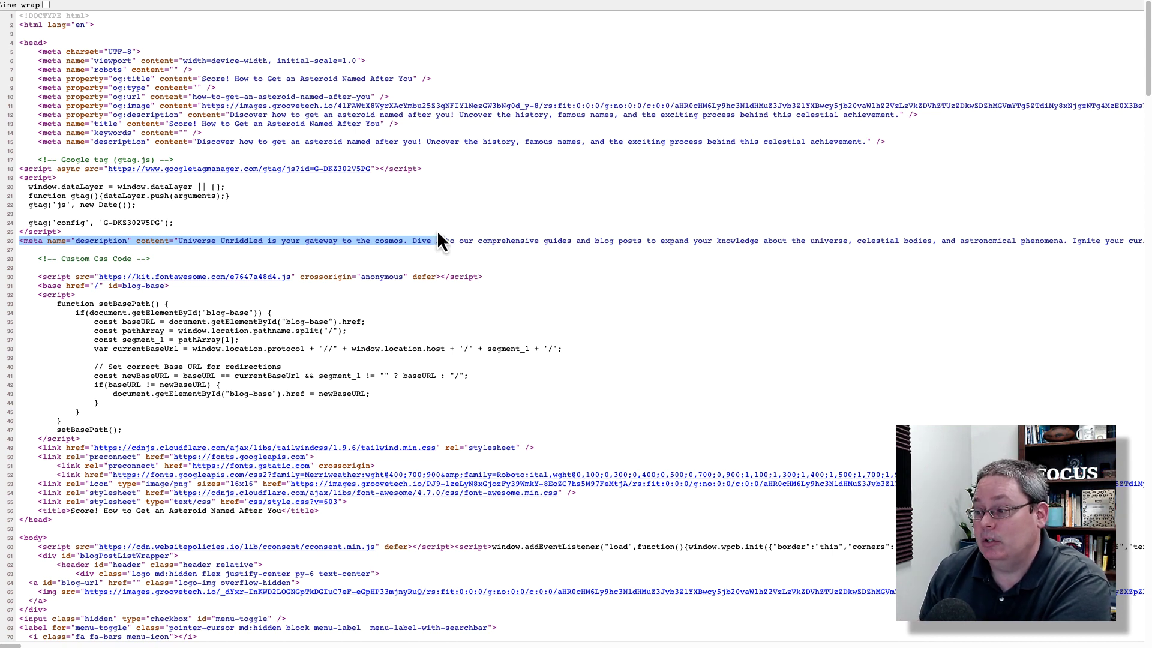
pyautogui.click(438, 233)
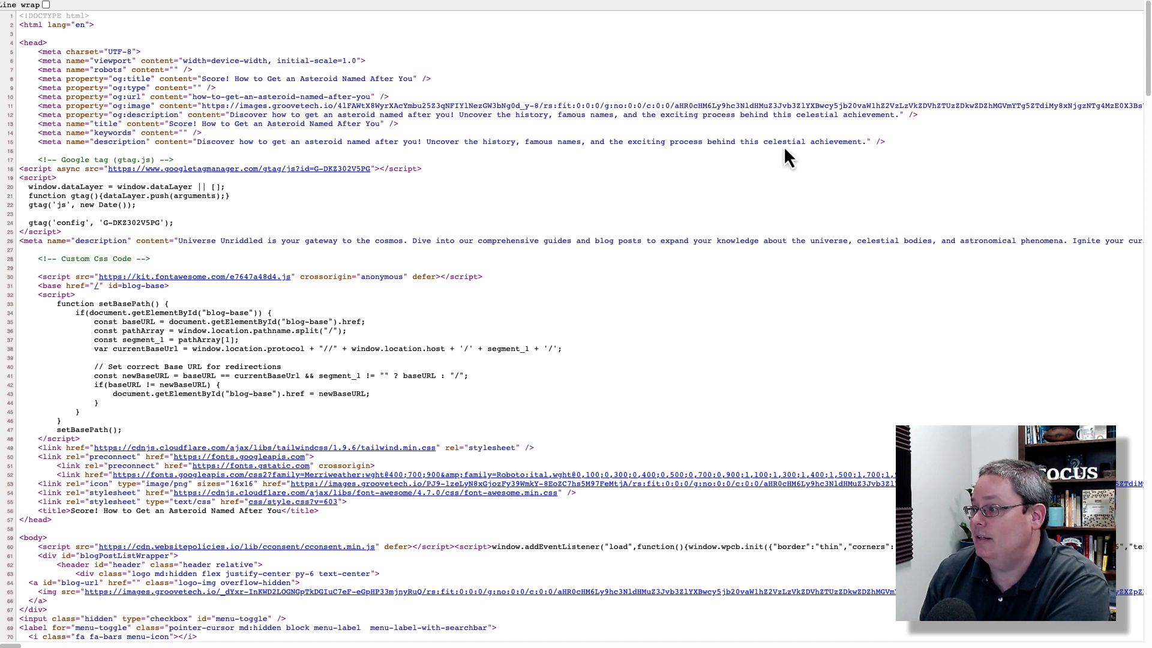
# Step: Return to the ChatGPT conversation and review the "Crawled - currently not indexed" prompt and indexing recommendations, highlighting "Update Content Regularly" and the closing note
pyautogui.hotkey('ctrl', 'Tab')
pyautogui.scroll(-3, 666, 314)
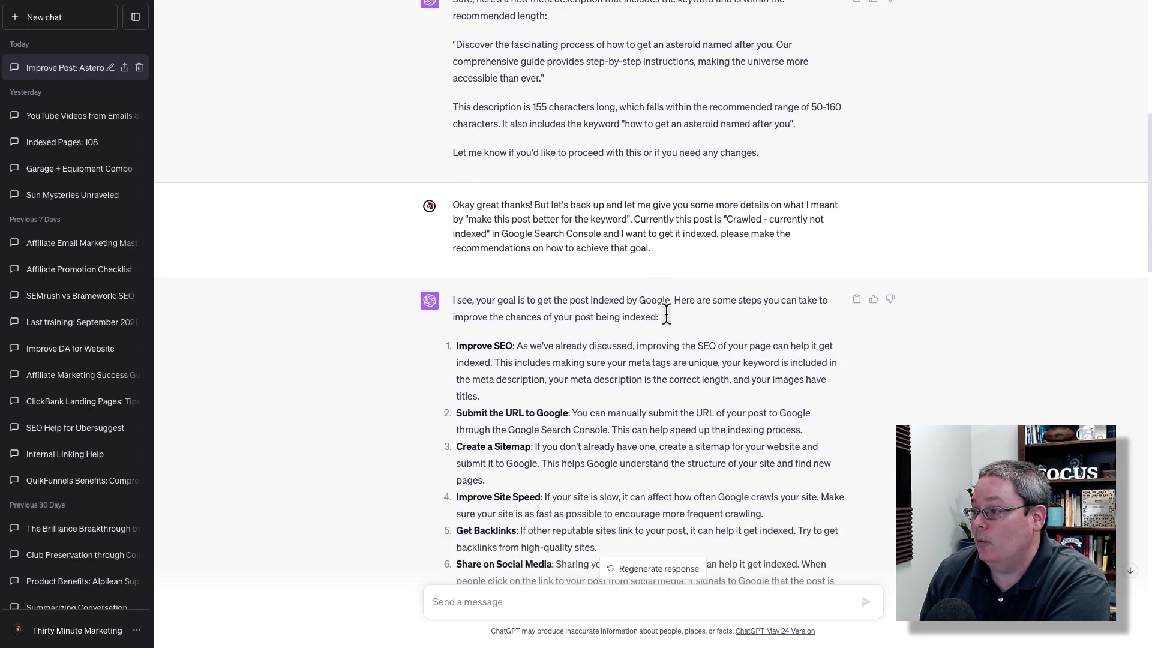
pyautogui.scroll(-2, 668, 315)
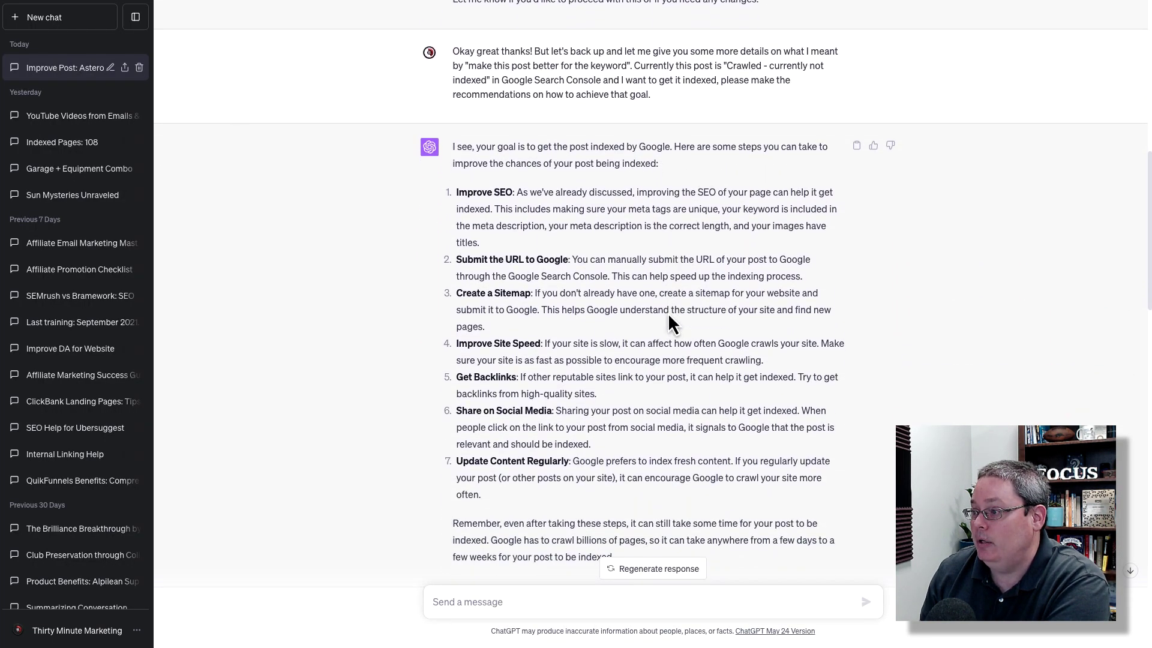
pyautogui.moveTo(669, 90); pyautogui.dragTo(454, 36)
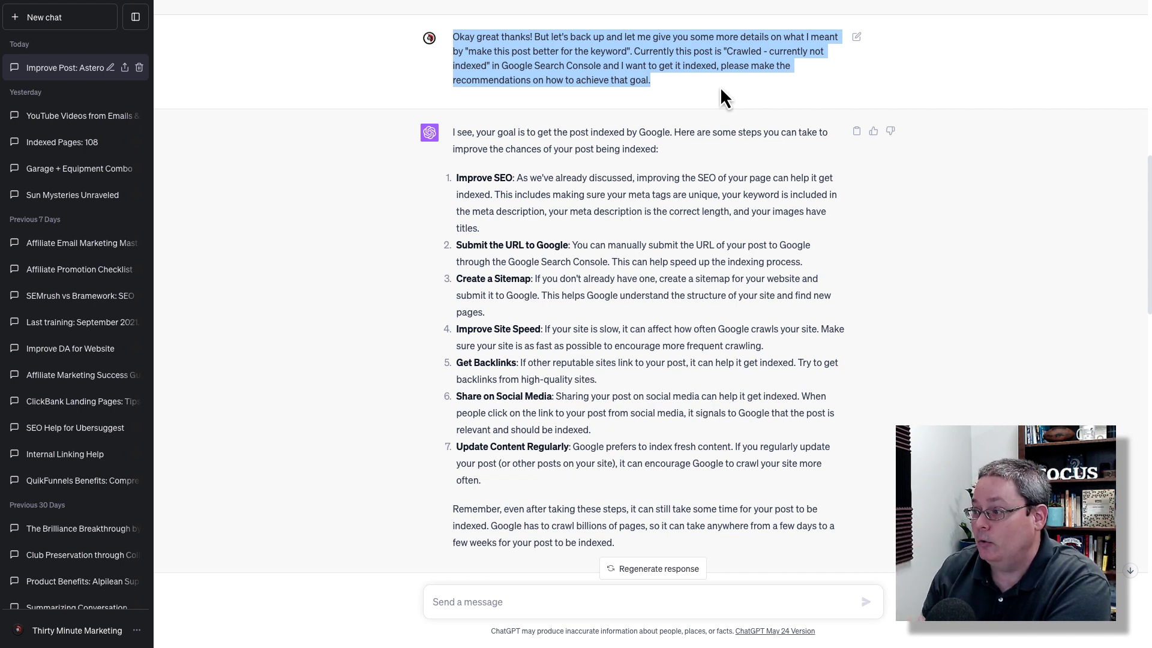
pyautogui.moveTo(660, 149); pyautogui.dragTo(452, 131)
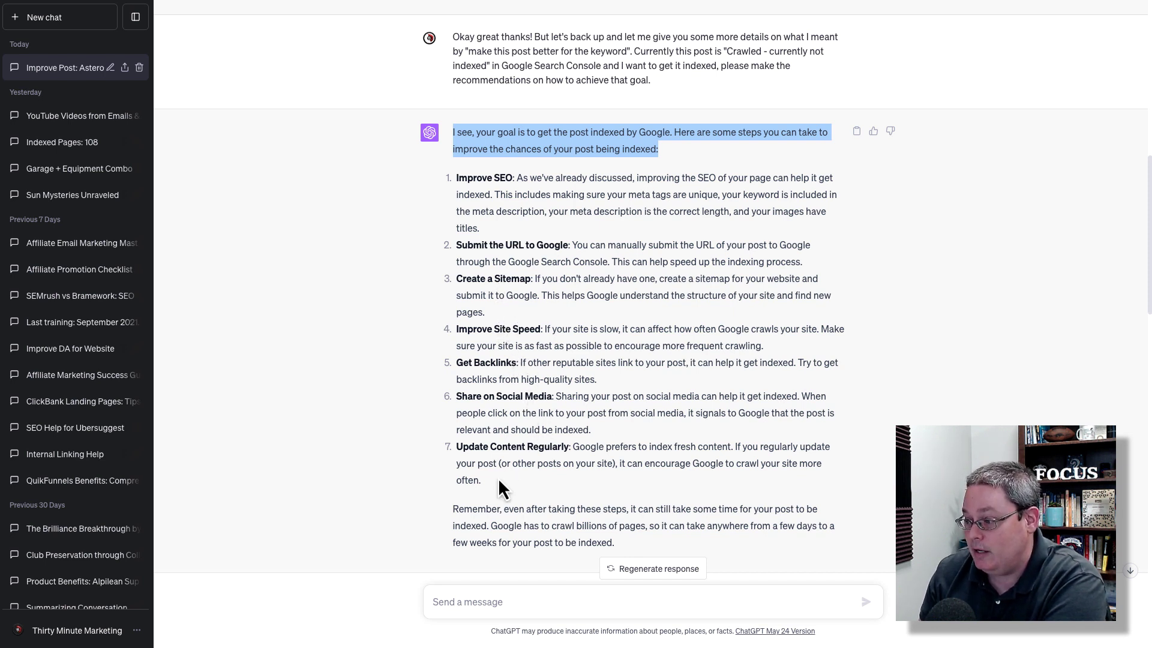
pyautogui.moveTo(497, 484); pyautogui.dragTo(452, 452)
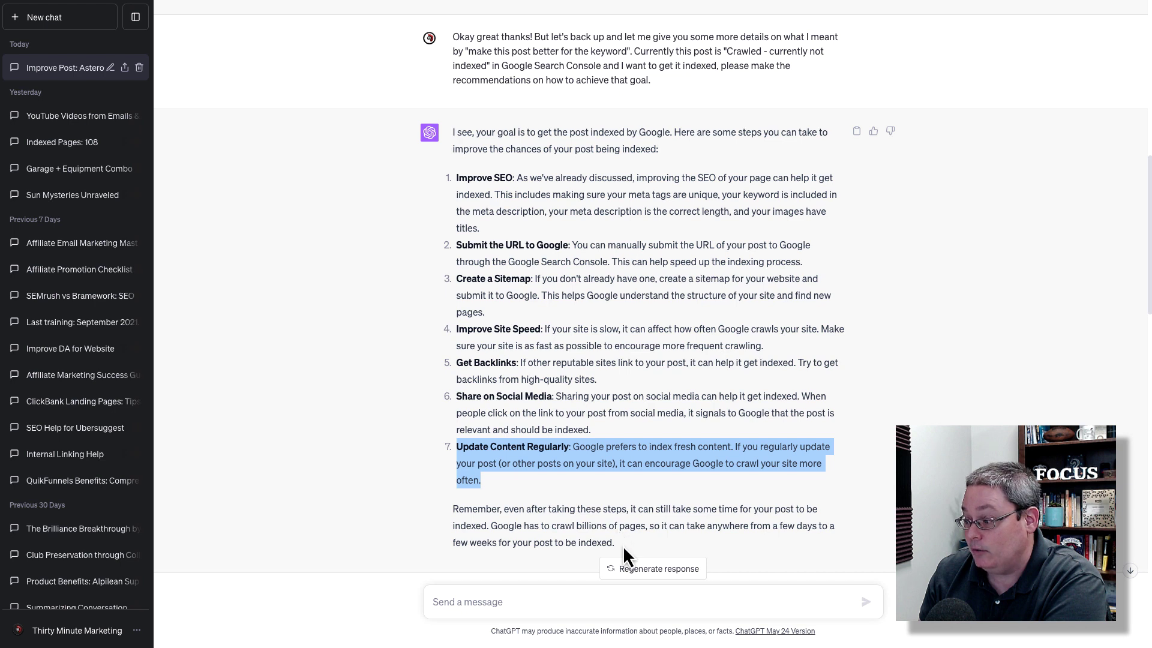
pyautogui.moveTo(618, 544); pyautogui.dragTo(447, 510)
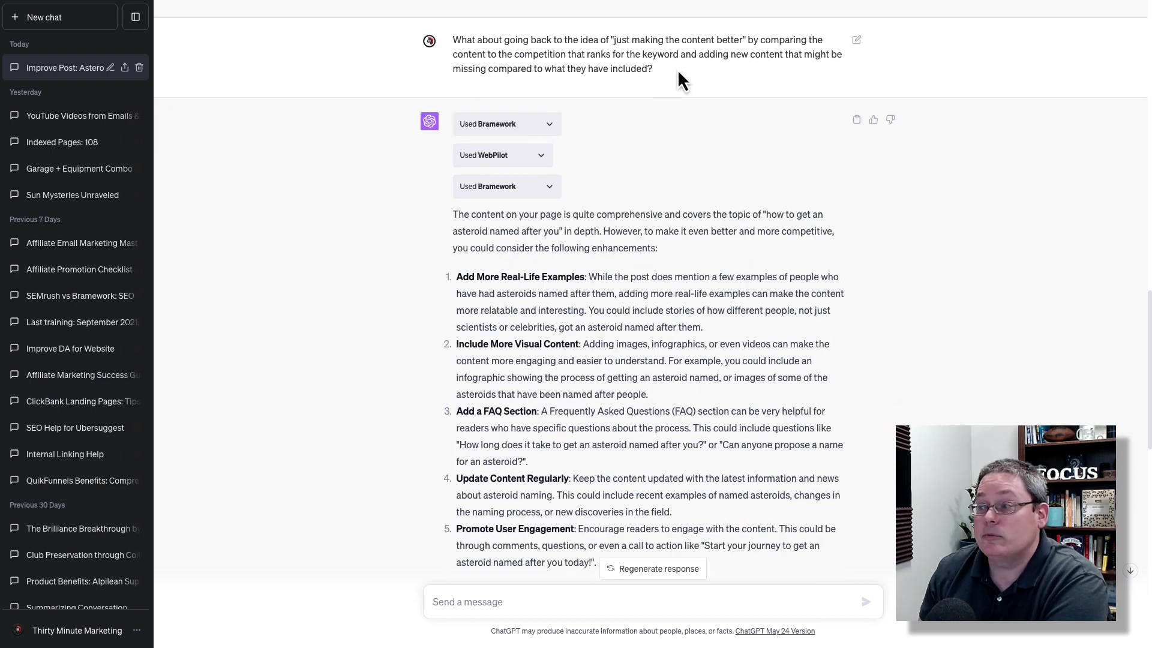
# Step: Review the competitor-comparison prompt and ChatGPT's suggested content enhancements, highlighting the closing paragraphs and the "Add a FAQ Section" item
pyautogui.moveTo(678, 69); pyautogui.dragTo(453, 40)
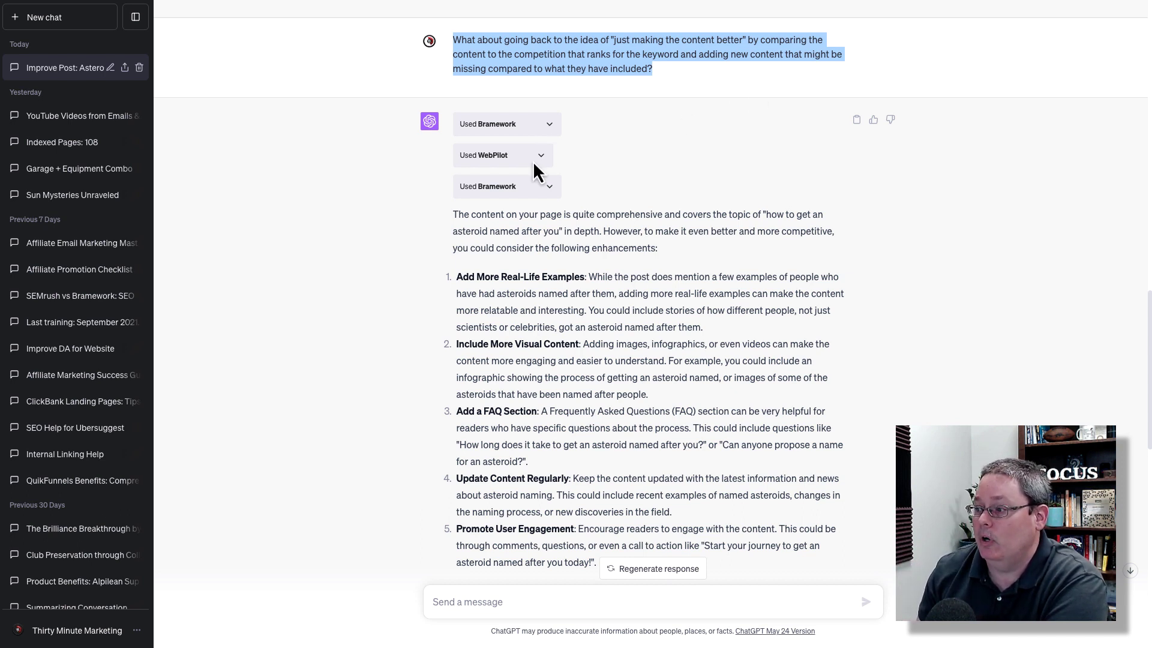
pyautogui.scroll(-3, 703, 205)
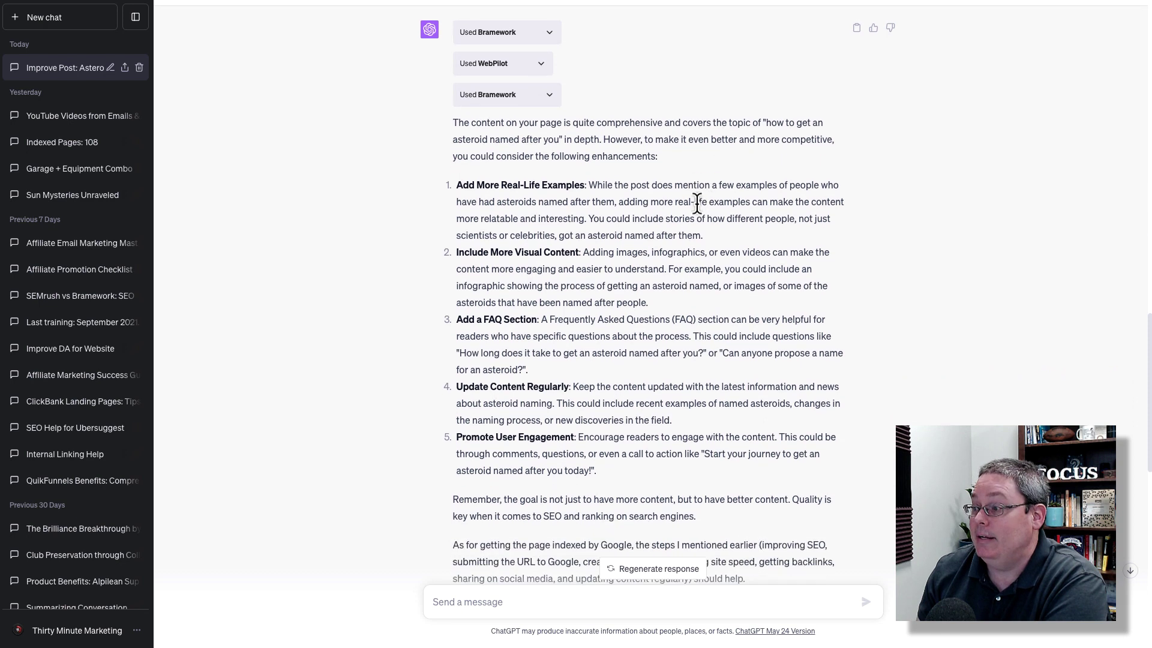
pyautogui.scroll(-2, 696, 204)
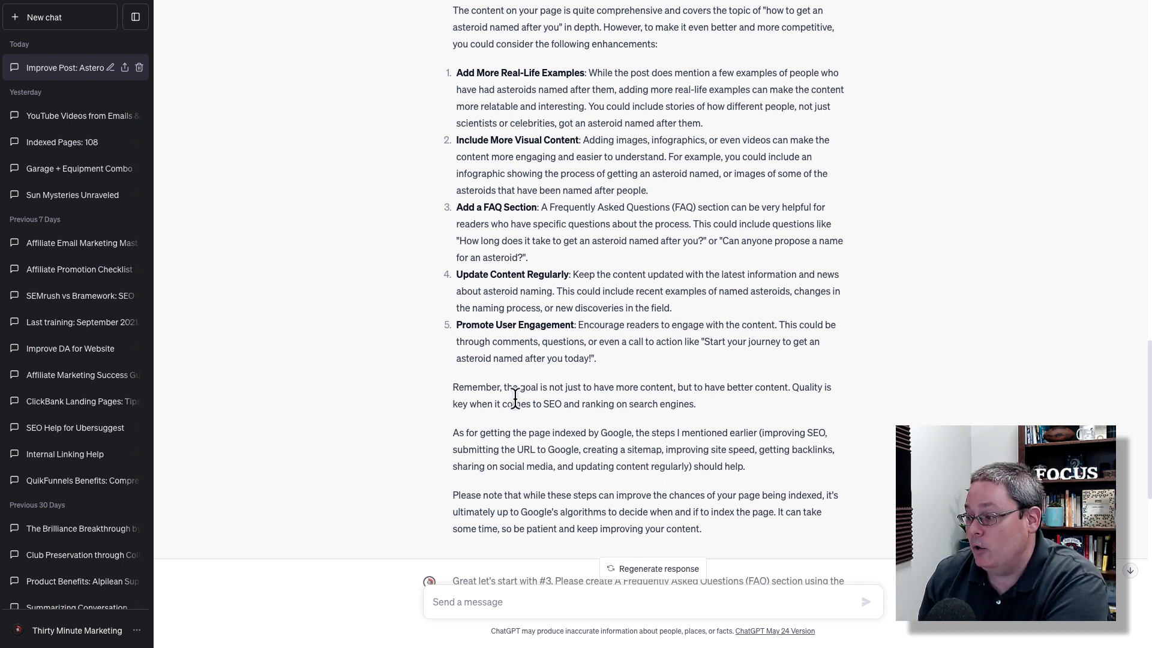
pyautogui.moveTo(703, 404); pyautogui.dragTo(452, 387)
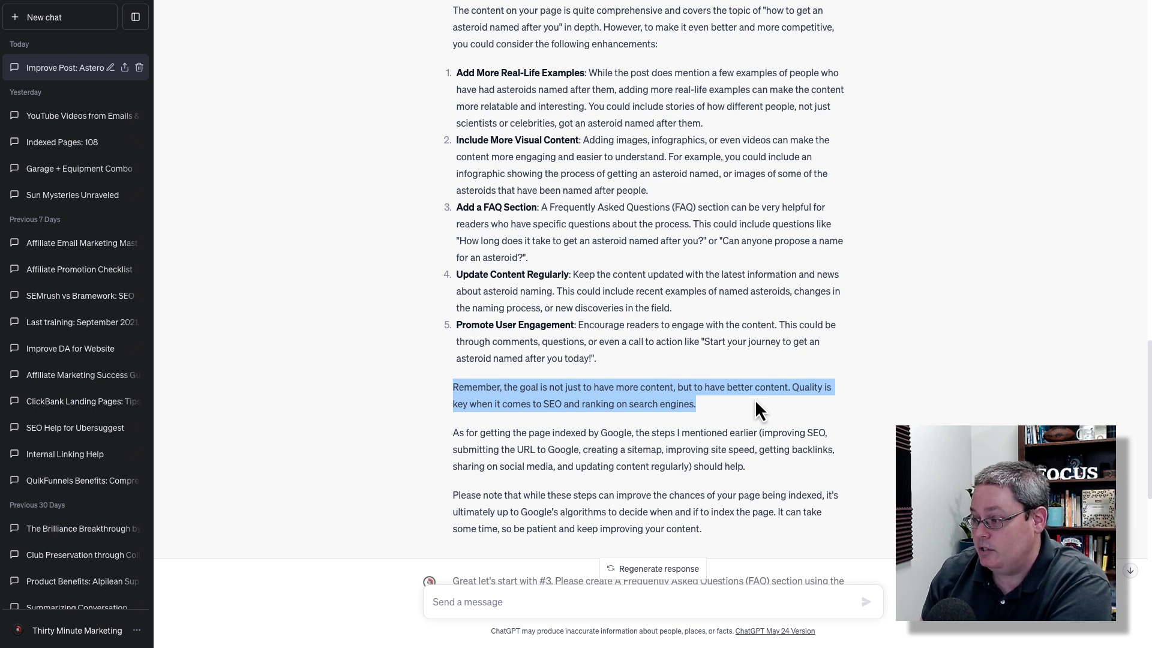
pyautogui.moveTo(749, 467); pyautogui.dragTo(394, 441)
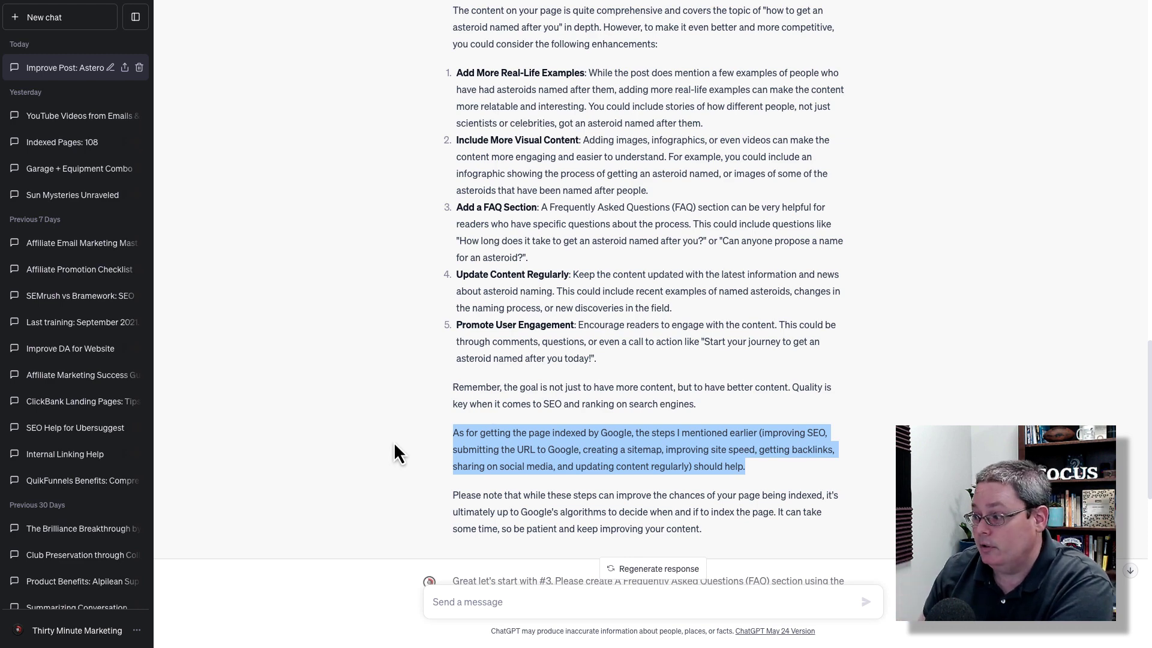
pyautogui.tripleClick(405, 488)
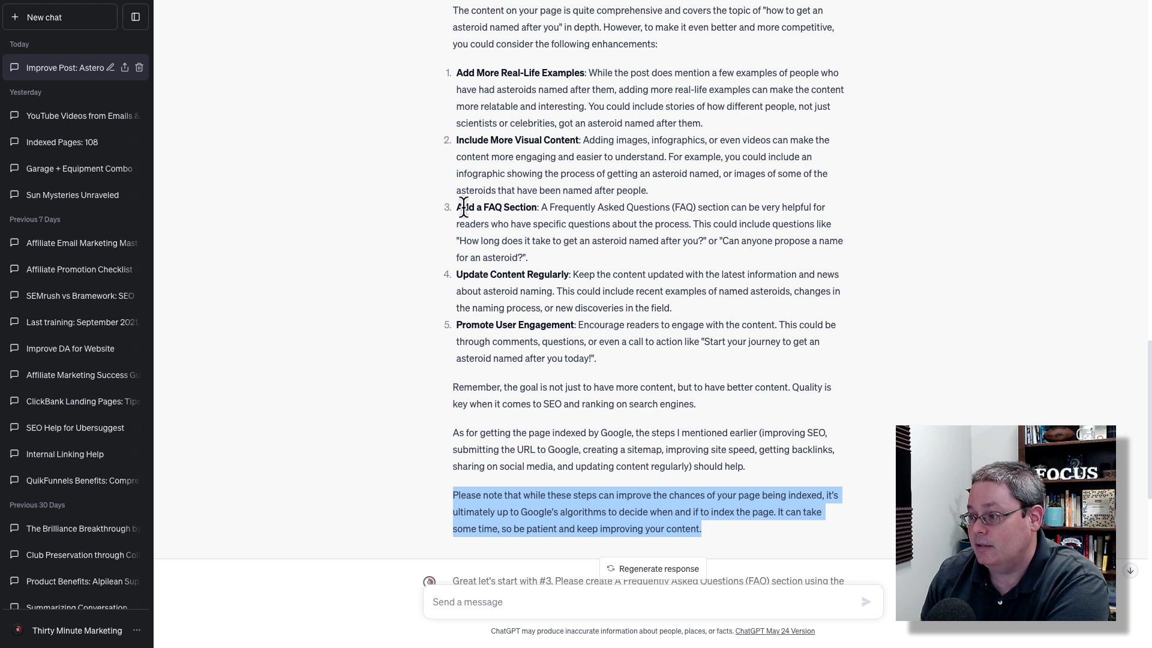
pyautogui.moveTo(458, 207); pyautogui.dragTo(552, 257)
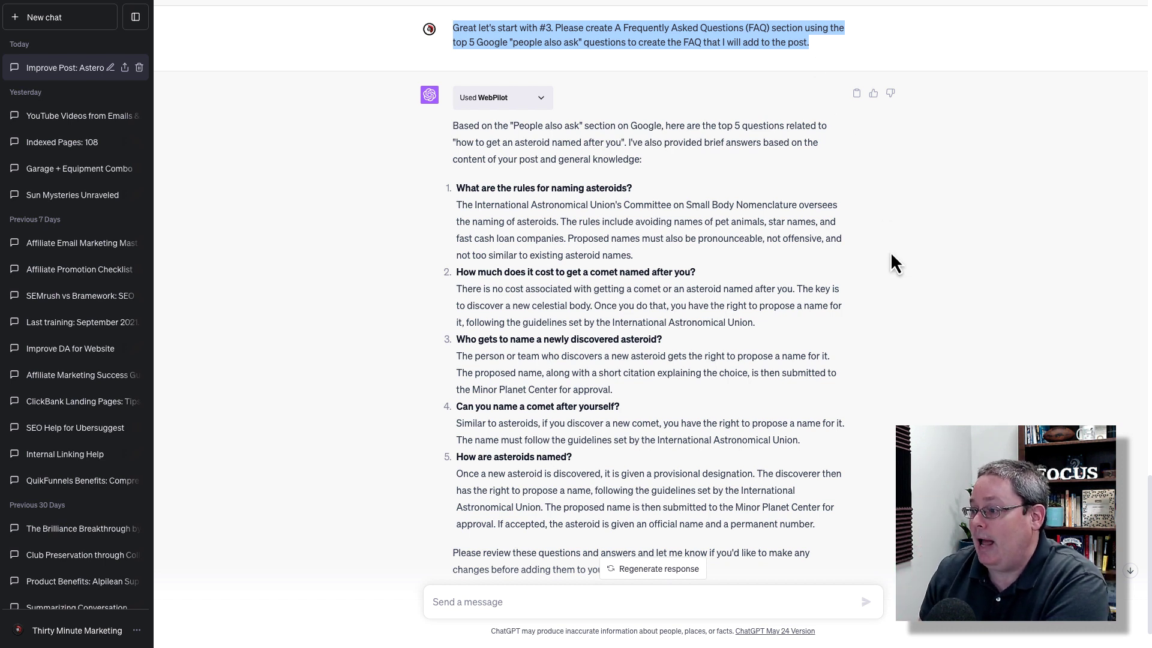
# Step: Copy ChatGPT's "People also ask" FAQ reply and paste it into the blog post on a new line above the Conclusion heading
pyautogui.scroll(-1, 655, 170)
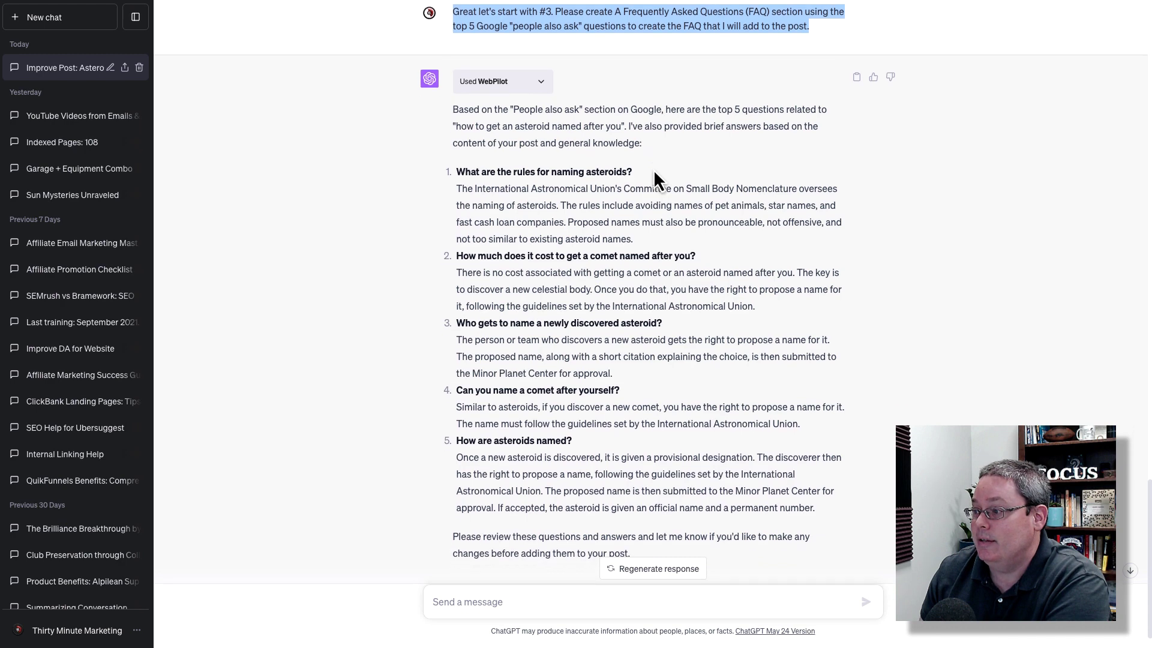
pyautogui.scroll(-1, 669, 177)
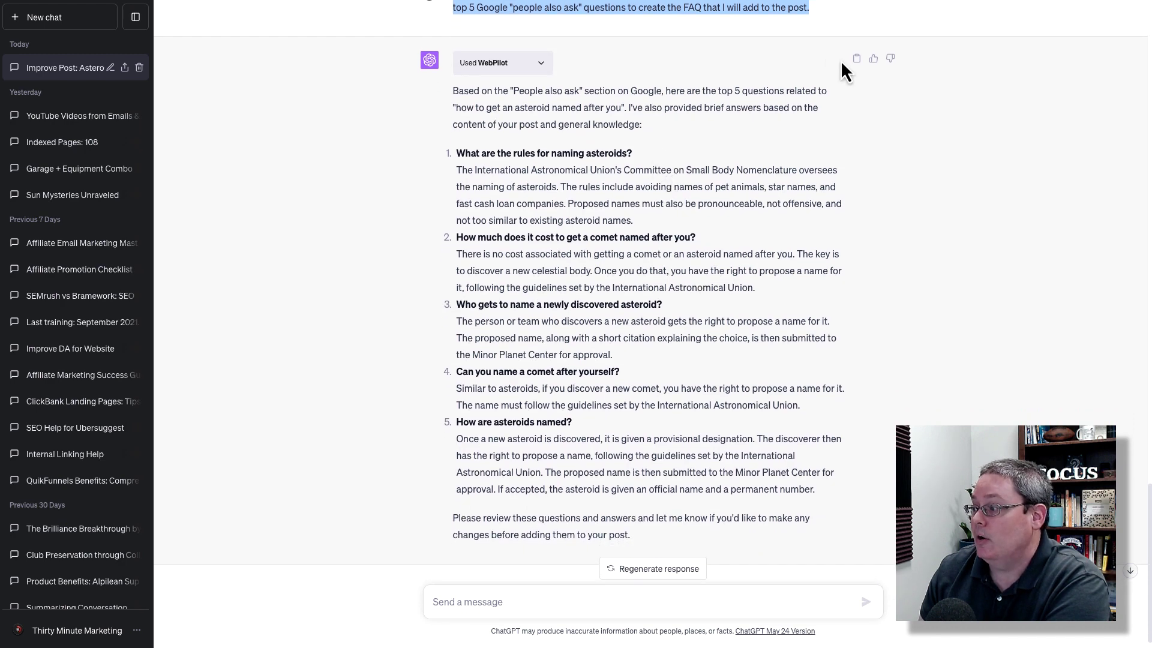
pyautogui.hotkey('ctrl', 'Tab')
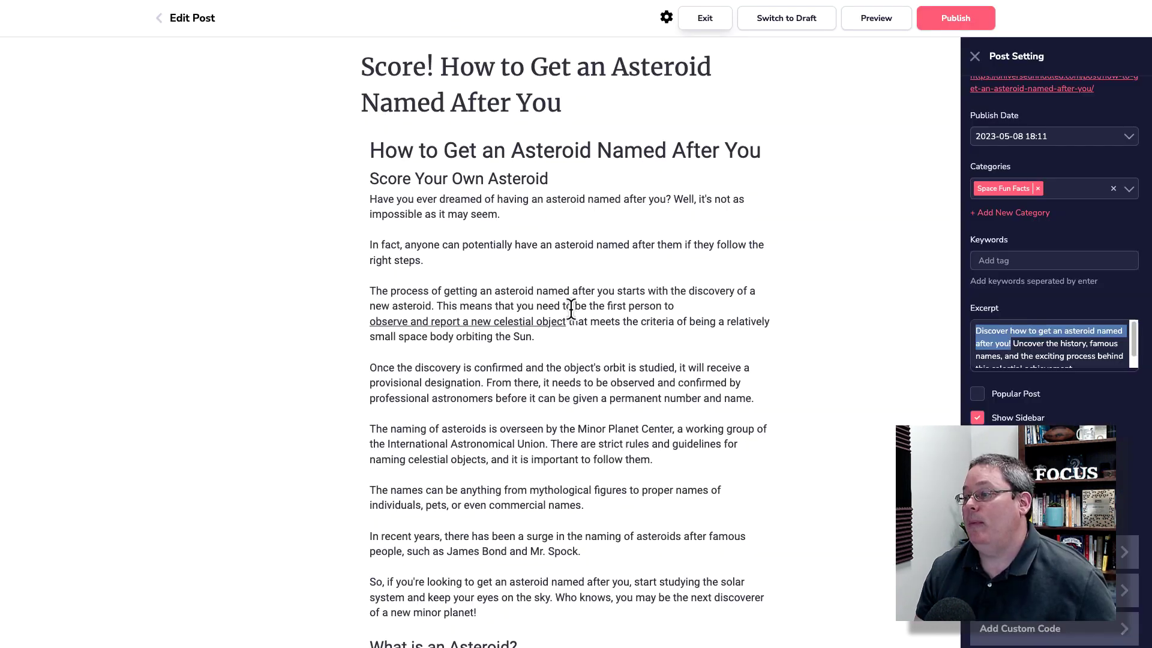
pyautogui.scroll(-2, 564, 264)
pyautogui.scroll(-20, 564, 267)
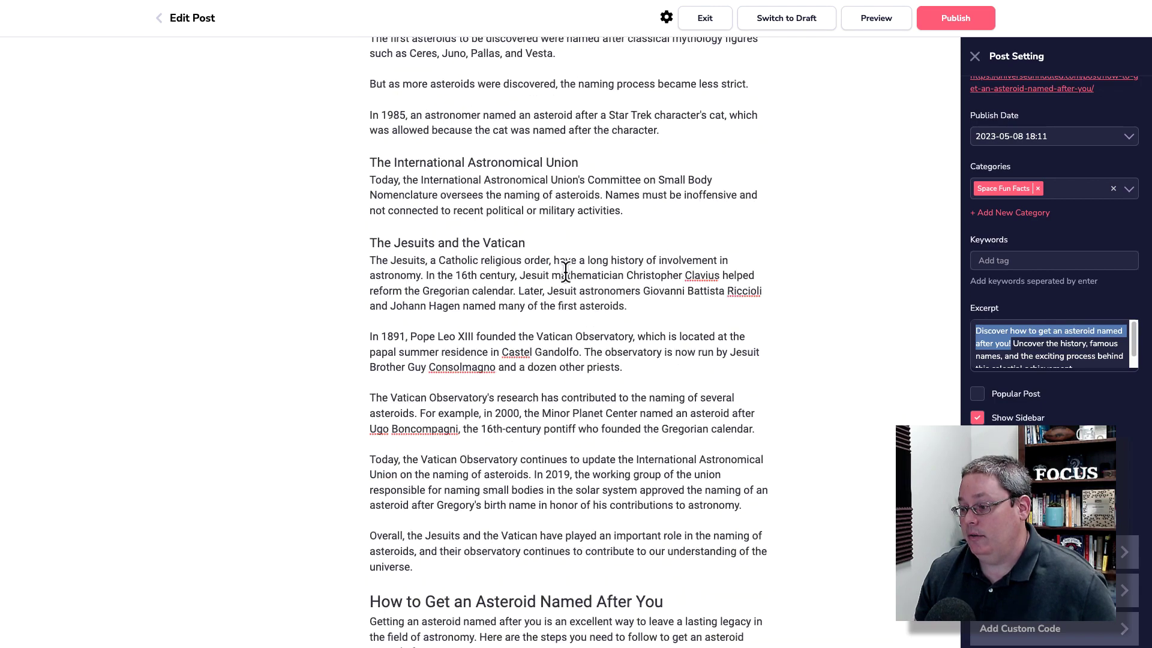
pyautogui.scroll(-13, 564, 271)
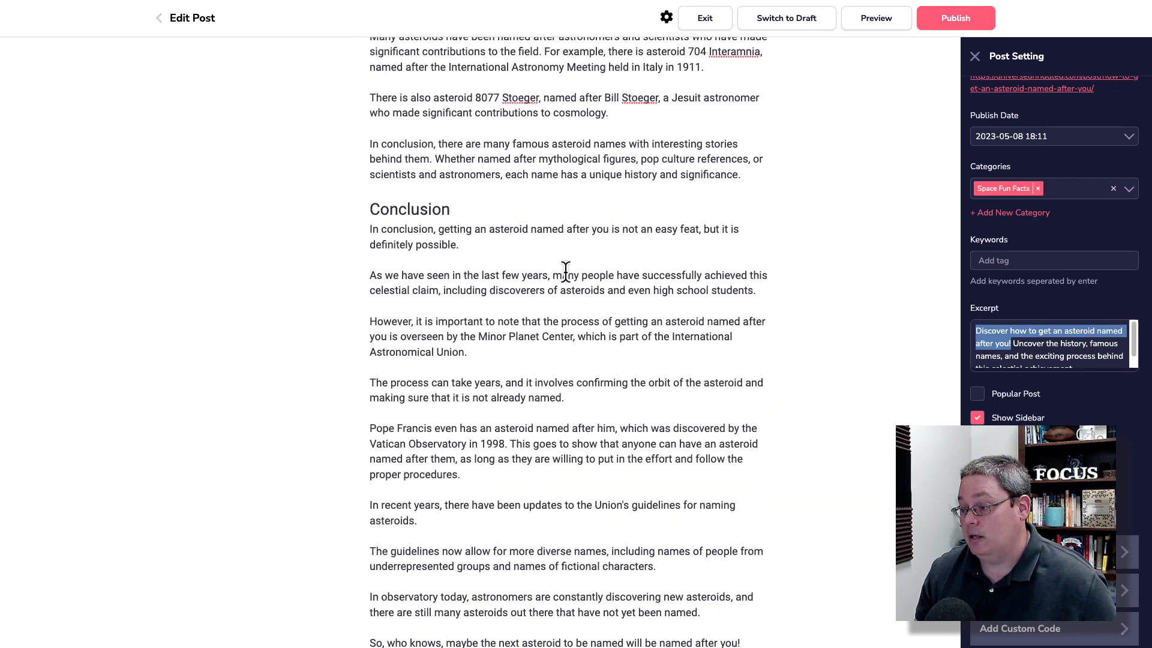
pyautogui.click(753, 176)
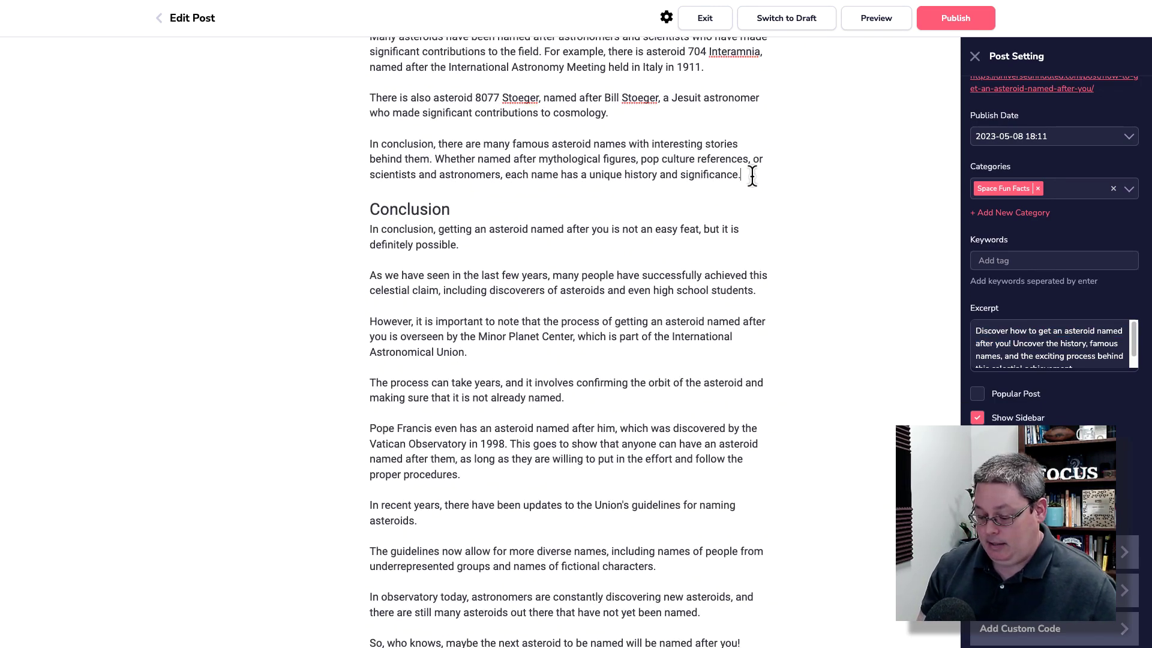
pyautogui.press('Return')
pyautogui.hotkey('ctrl', 'v')
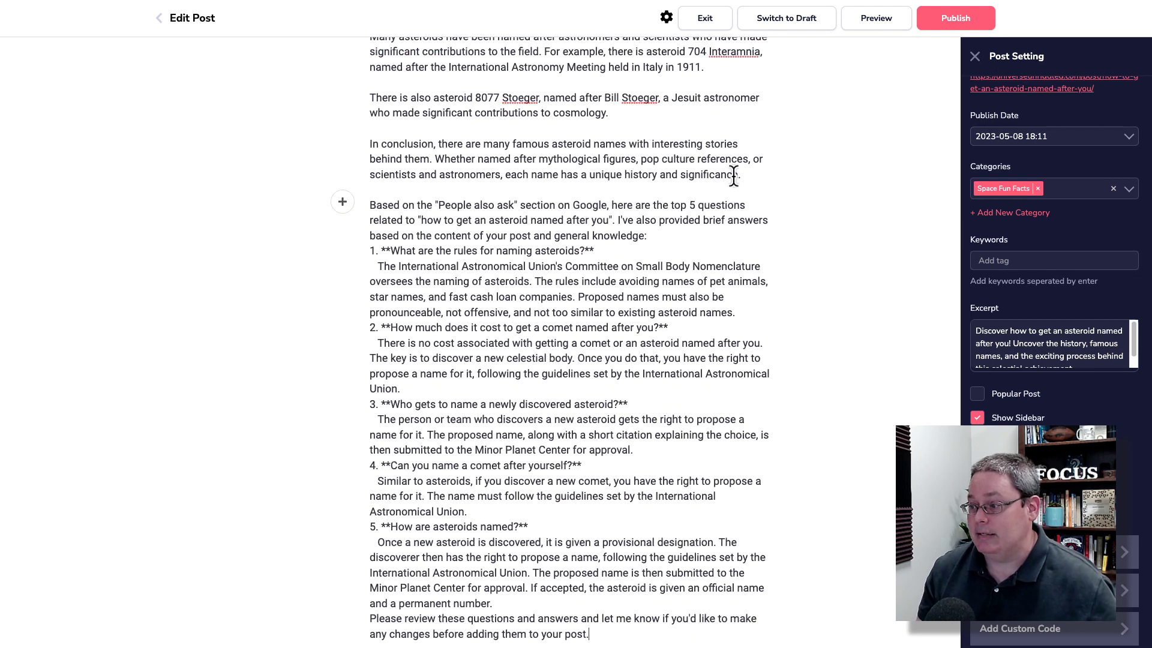
# Step: Separate the pasted introduction from the questions, replace it with "Frequently Asked Questions", and format that line as a section heading
pyautogui.click(653, 237)
pyautogui.press('Return')
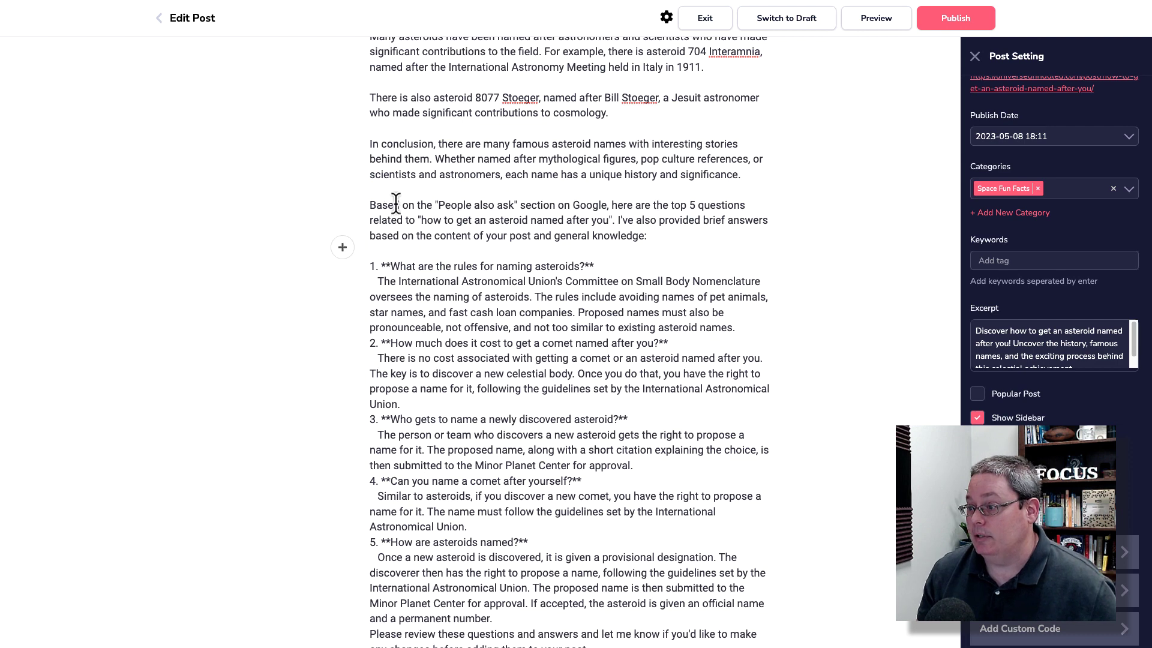
pyautogui.moveTo(370, 205); pyautogui.dragTo(650, 233)
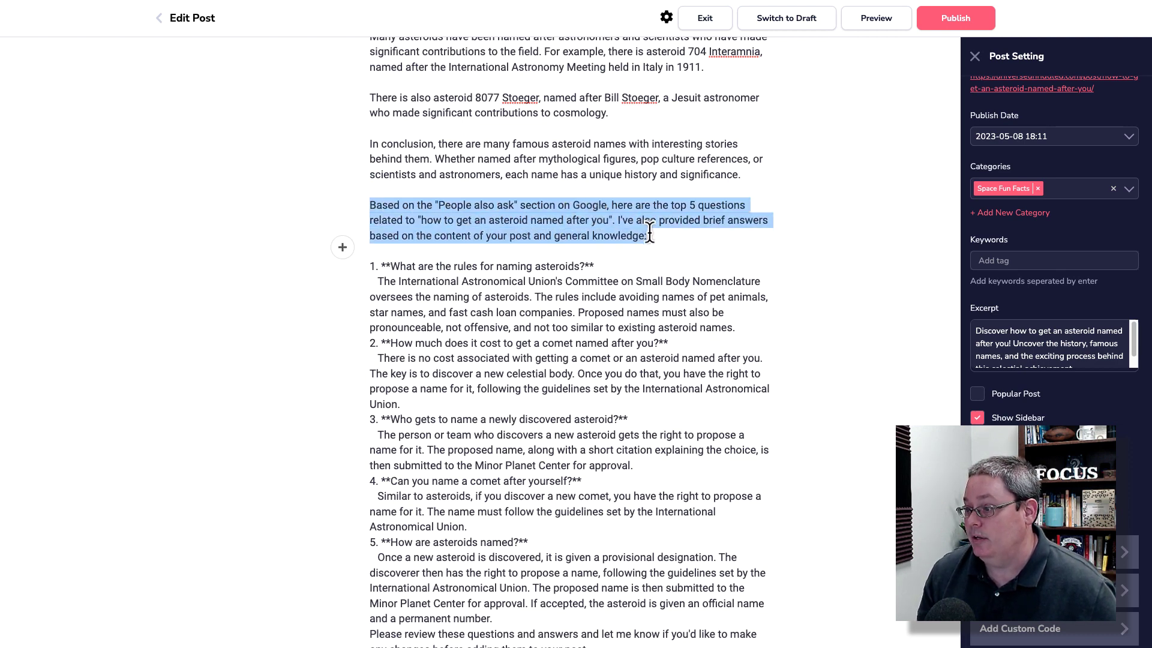
pyautogui.write('Frequently Asked Questions')
pyautogui.tripleClick(413, 206)
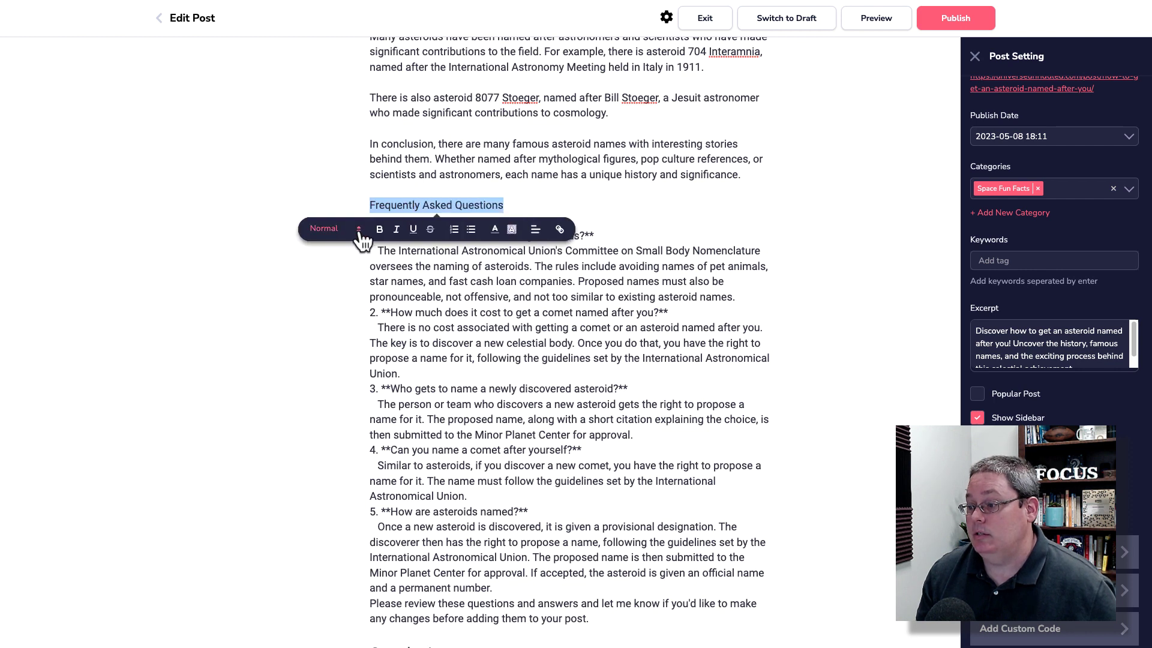
pyautogui.click(359, 231)
pyautogui.click(341, 280)
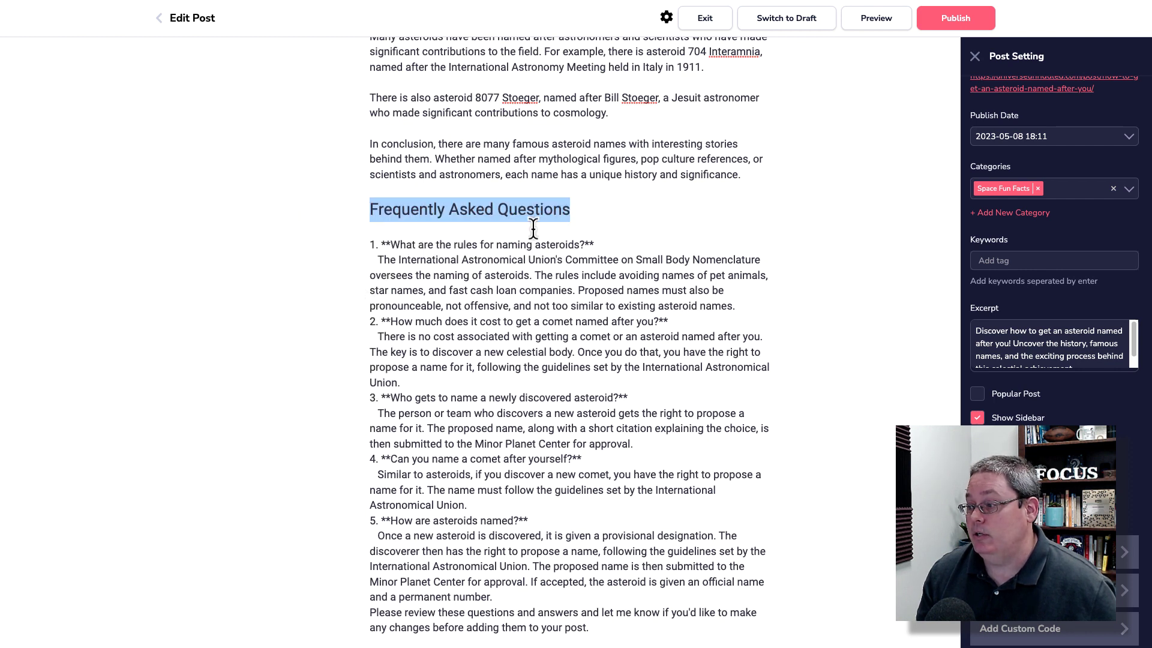
# Step: Remove the asterisks and the leading number from the FAQ question "What are the rules for naming asteroids?"
pyautogui.click(610, 243)
pyautogui.press('BackSpace')
pyautogui.press('BackSpace')
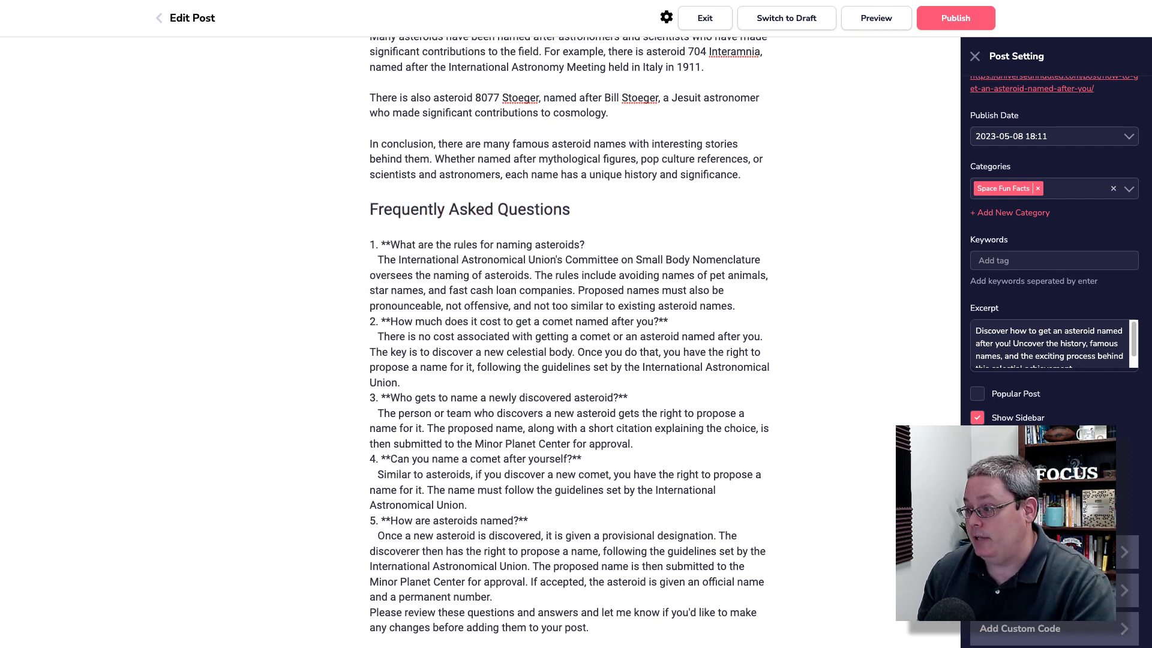
pyautogui.click(390, 245)
pyautogui.press('BackSpace')
pyautogui.press('BackSpace')
pyautogui.press('BackSpace')
pyautogui.press('BackSpace')
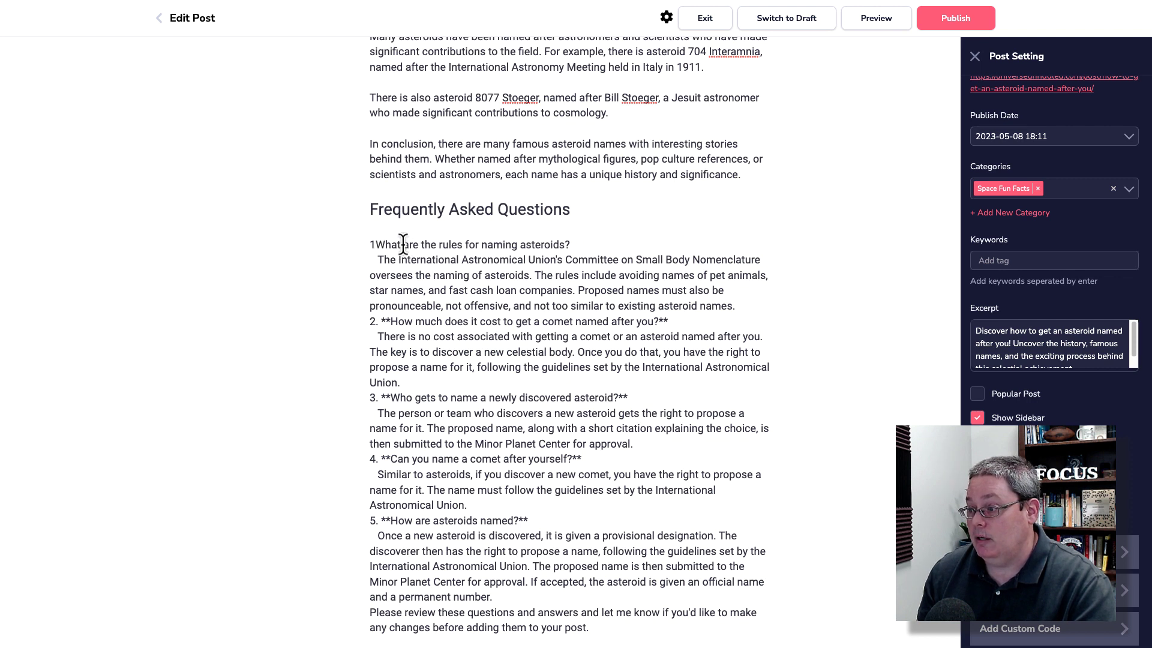
pyautogui.press('BackSpace')
# Step: Make the question "What are the rules for naming asteroids?" bold and format it as a subheading smaller than the FAQ heading
pyautogui.tripleClick(379, 245)
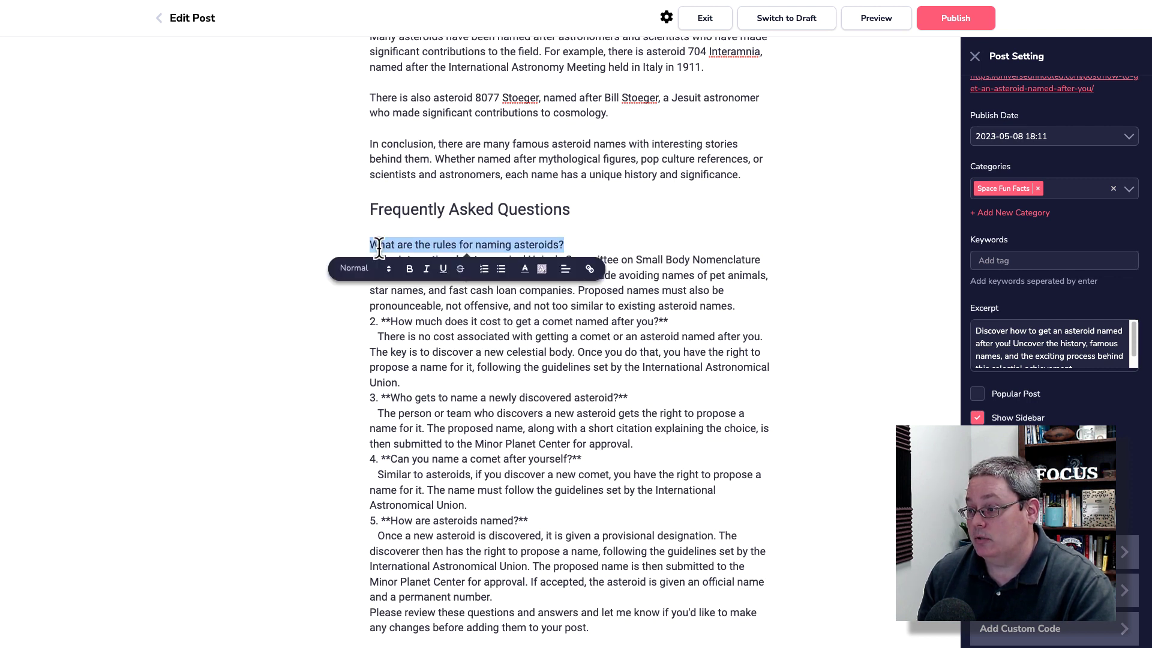
pyautogui.click(409, 269)
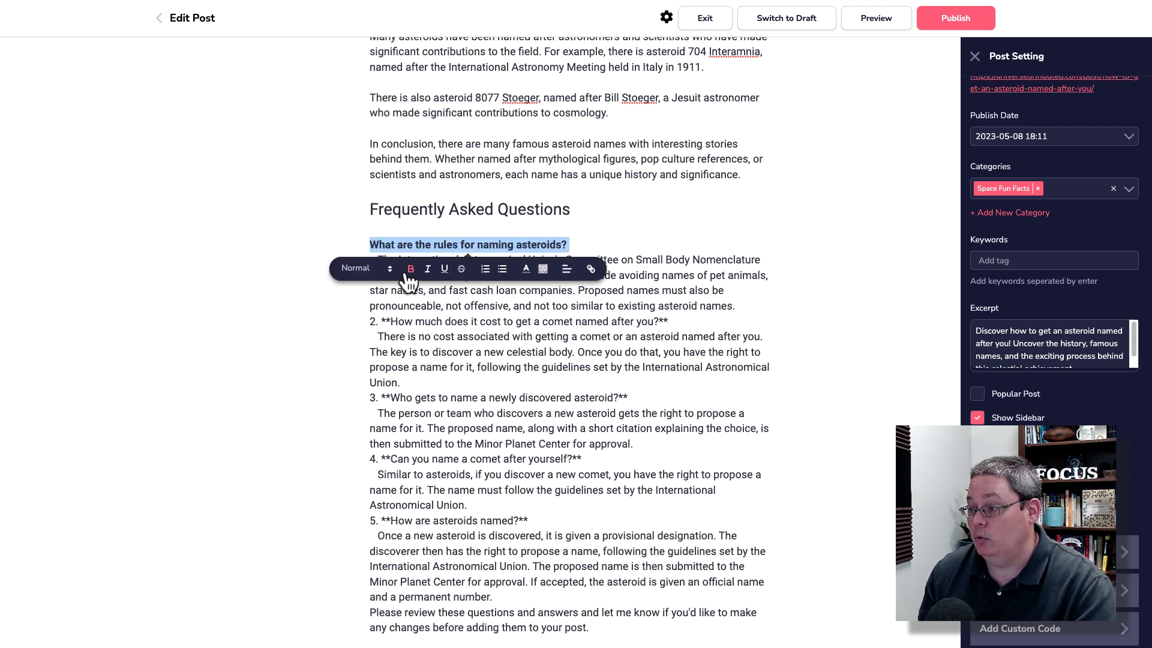
pyautogui.click(358, 277)
pyautogui.click(367, 344)
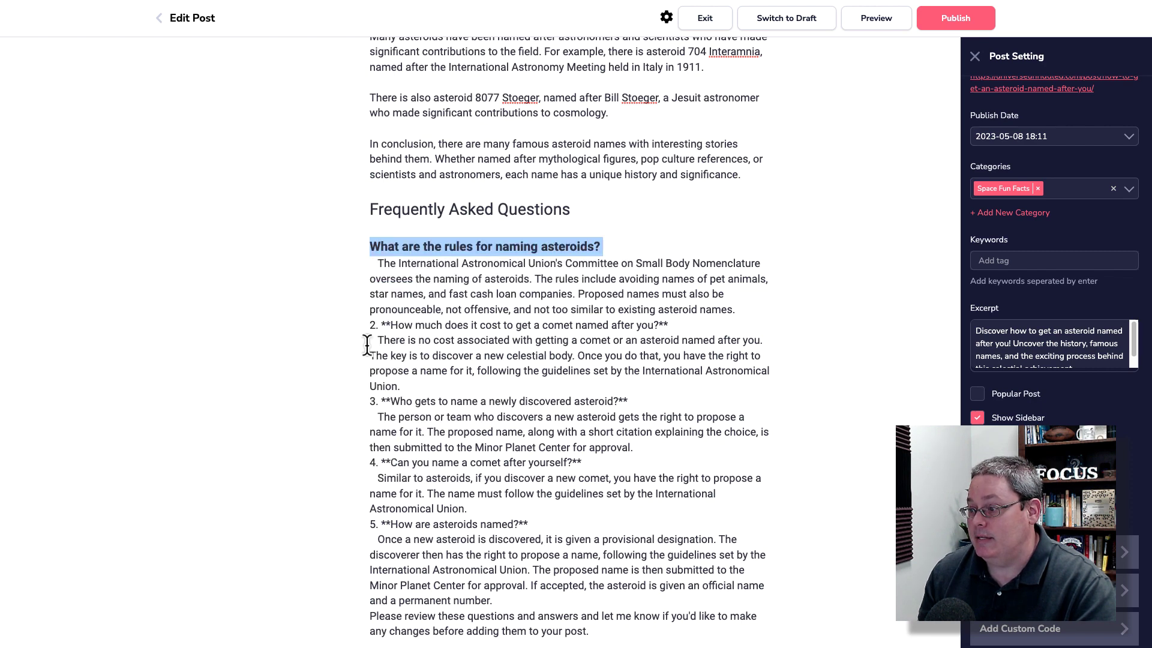
# Step: Remove the leading number and the asterisks around the FAQ question "How much does it cost to get a comet named after you?"
pyautogui.click(394, 327)
pyautogui.press('BackSpace')
pyautogui.press('BackSpace')
pyautogui.press('BackSpace')
pyautogui.press('BackSpace')
pyautogui.press('BackSpace')
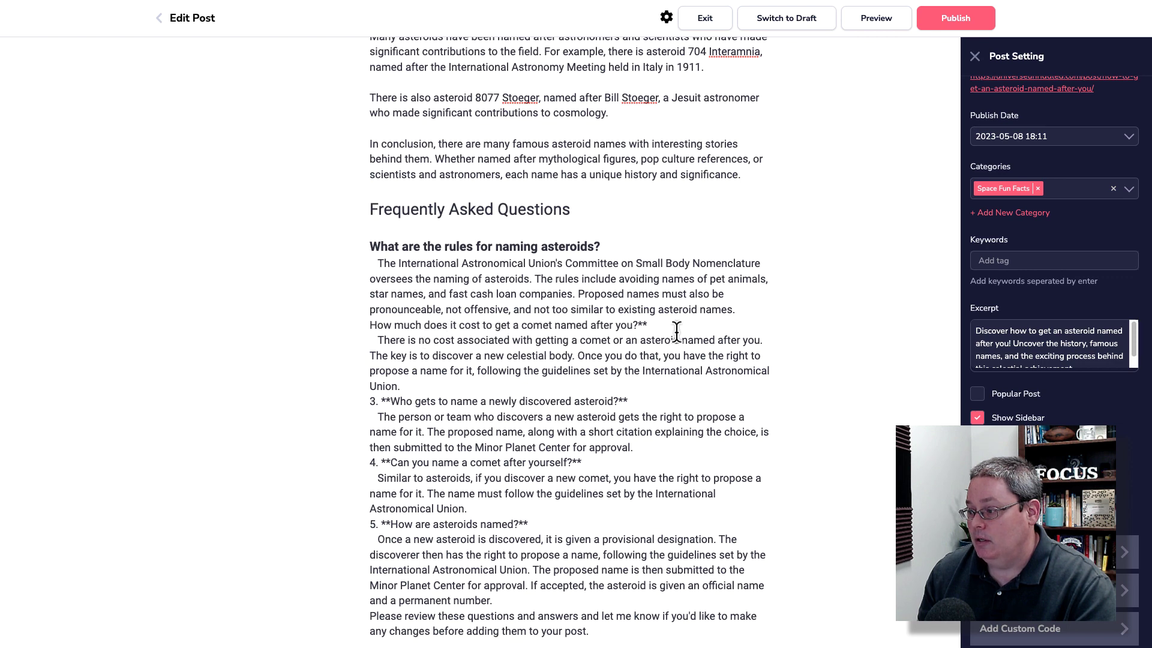
pyautogui.click(654, 326)
pyautogui.press('BackSpace')
pyautogui.press('BackSpace')
pyautogui.press('BackSpace')
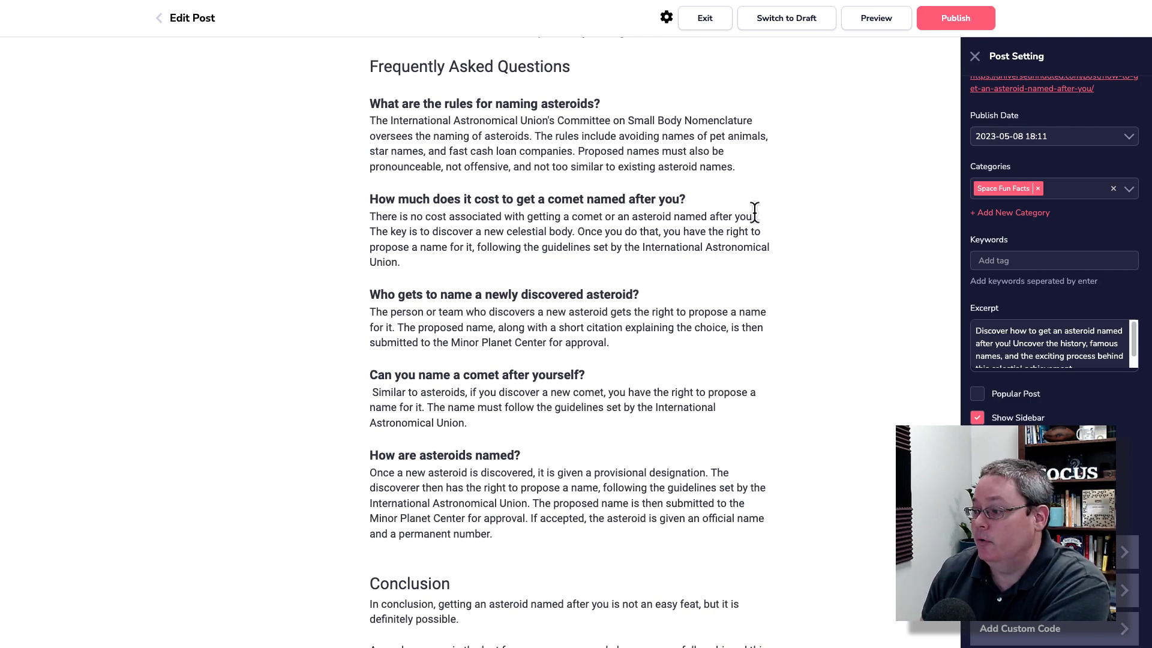
# Step: Try to edit the existing link on "observe and report a new celestial object" in the post's introduction
pyautogui.scroll(15, 694, 239)
pyautogui.scroll(12, 670, 243)
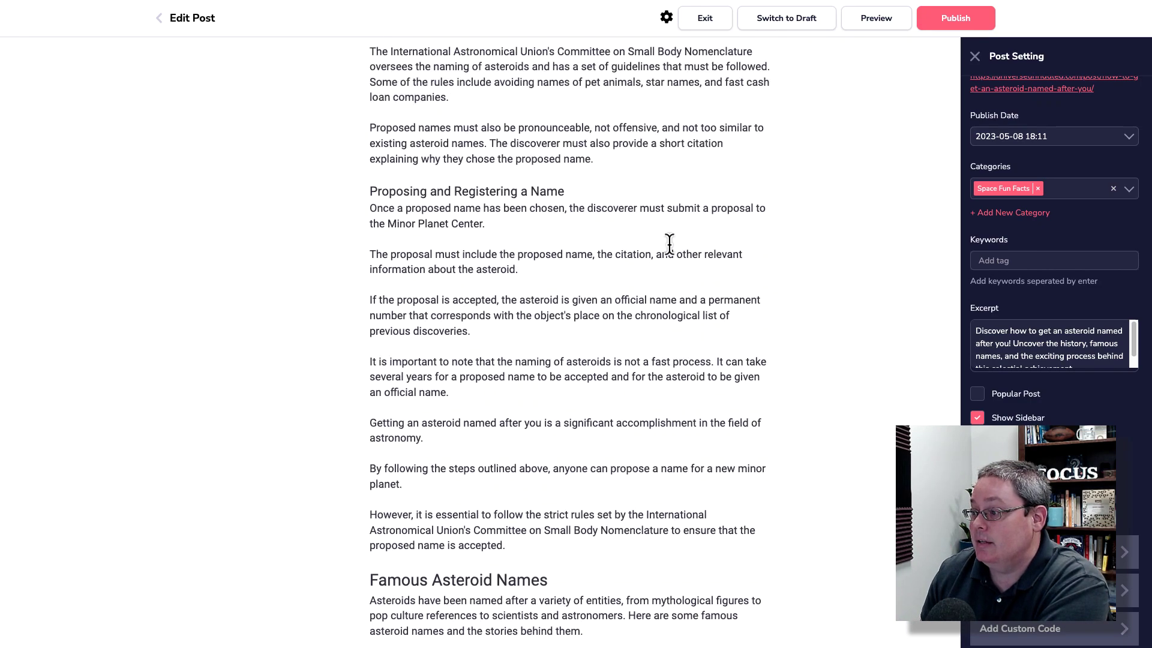
pyautogui.scroll(12, 672, 243)
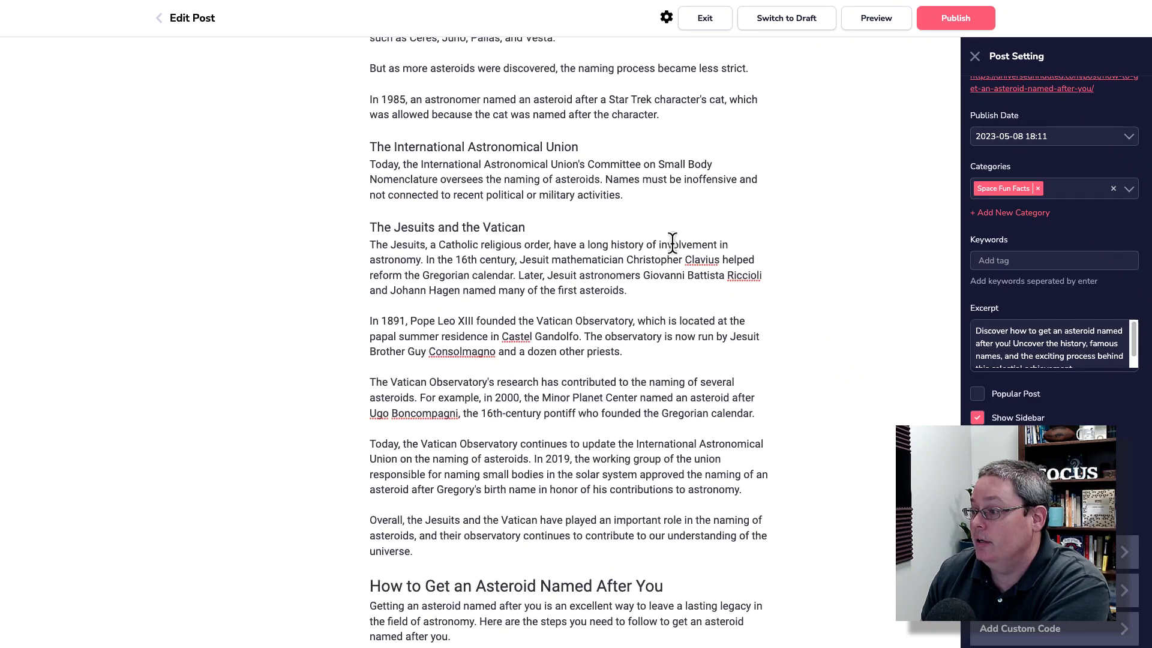
pyautogui.scroll(3, 671, 243)
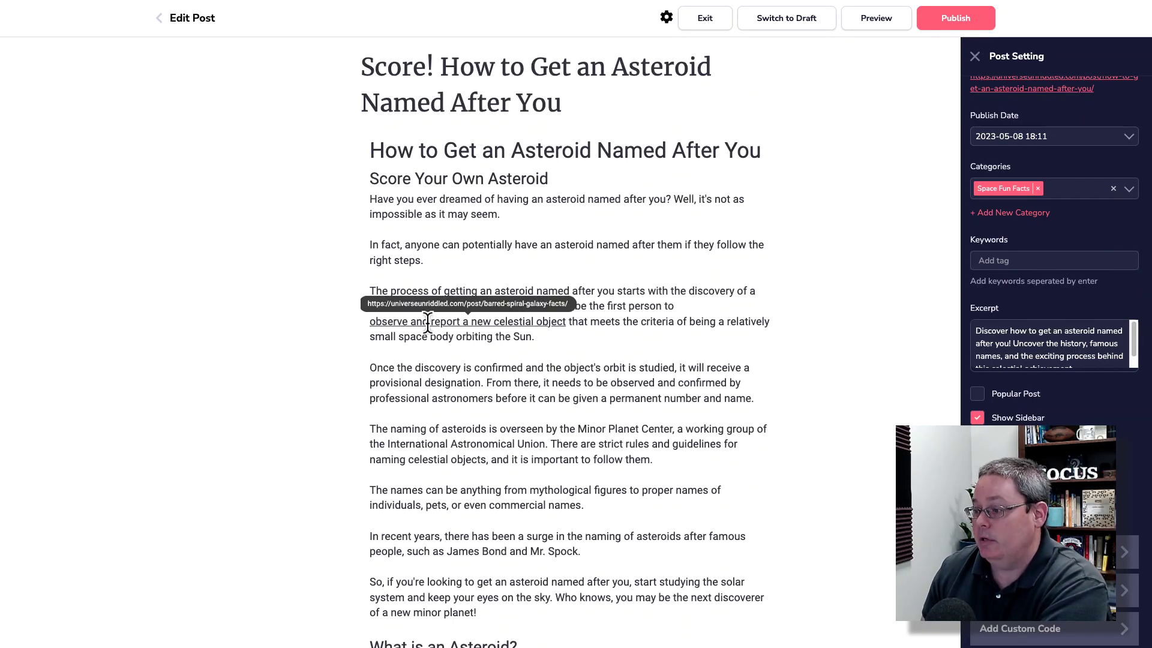
pyautogui.moveTo(371, 322); pyautogui.dragTo(571, 324)
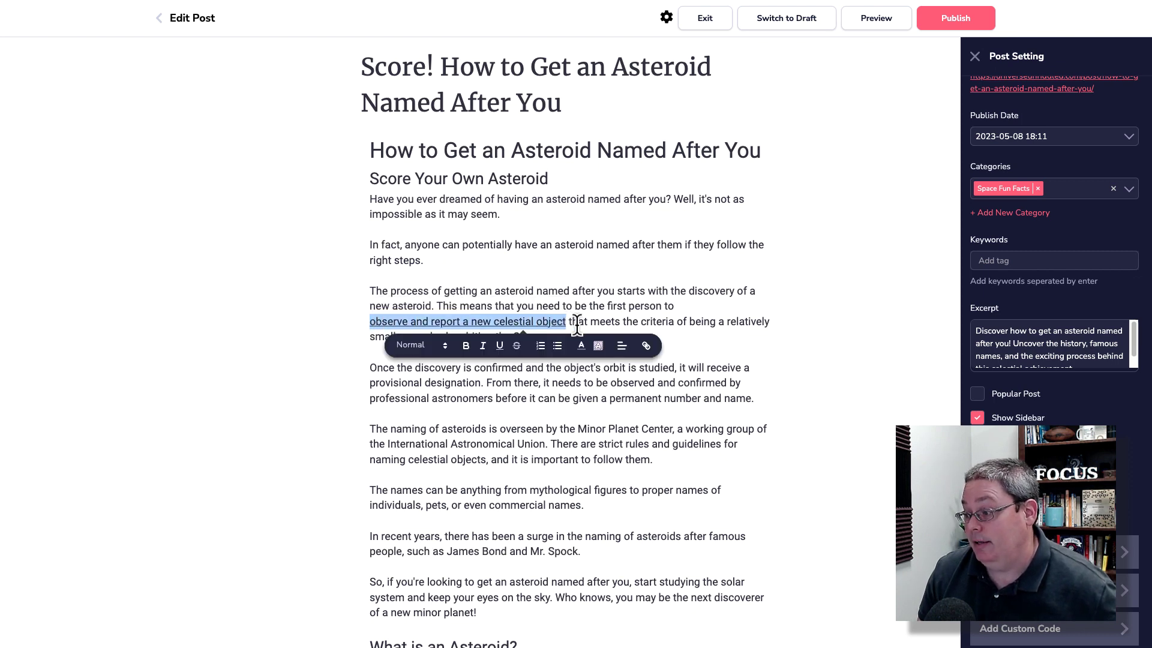
pyautogui.click(647, 345)
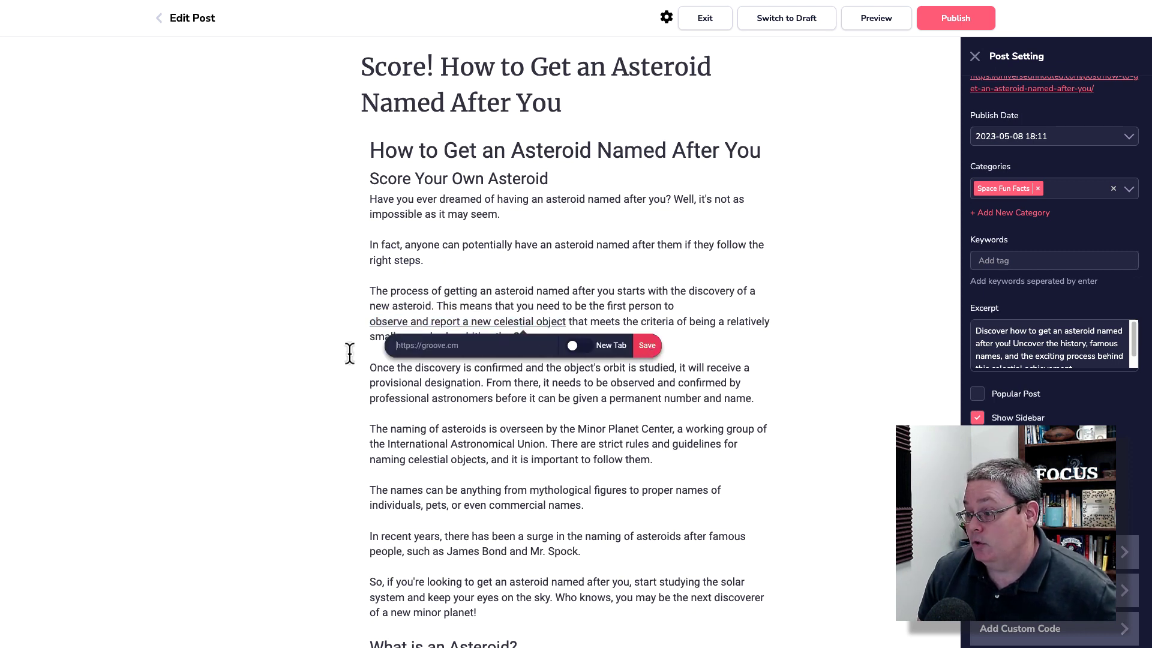
pyautogui.click(321, 354)
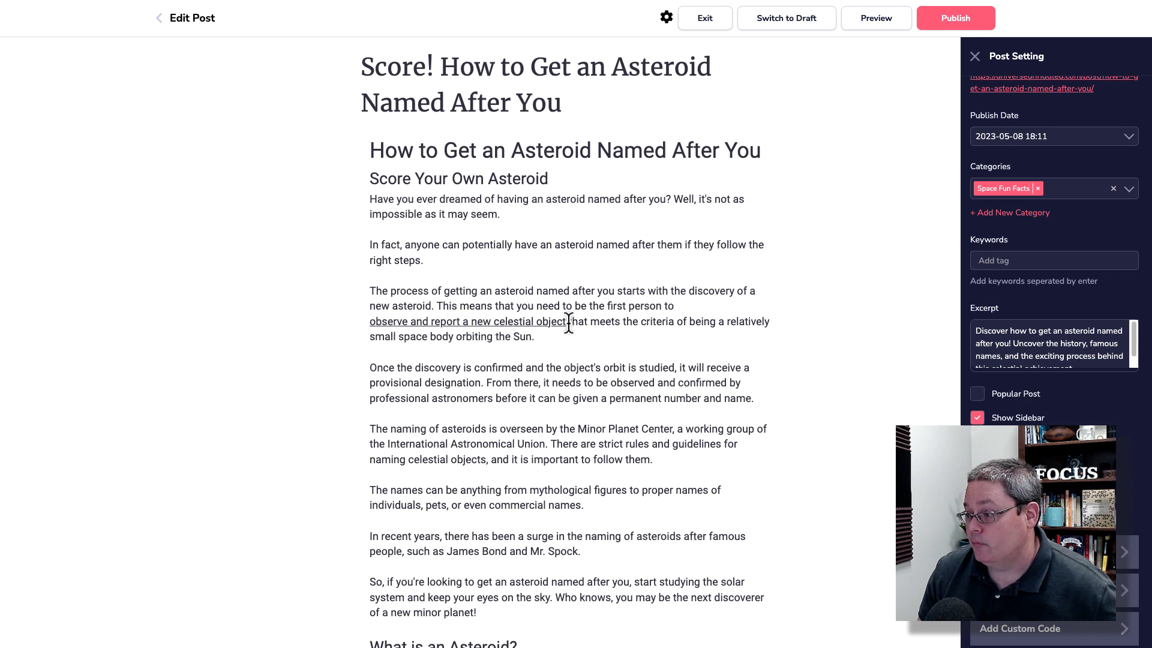
pyautogui.moveTo(567, 322); pyautogui.dragTo(369, 321)
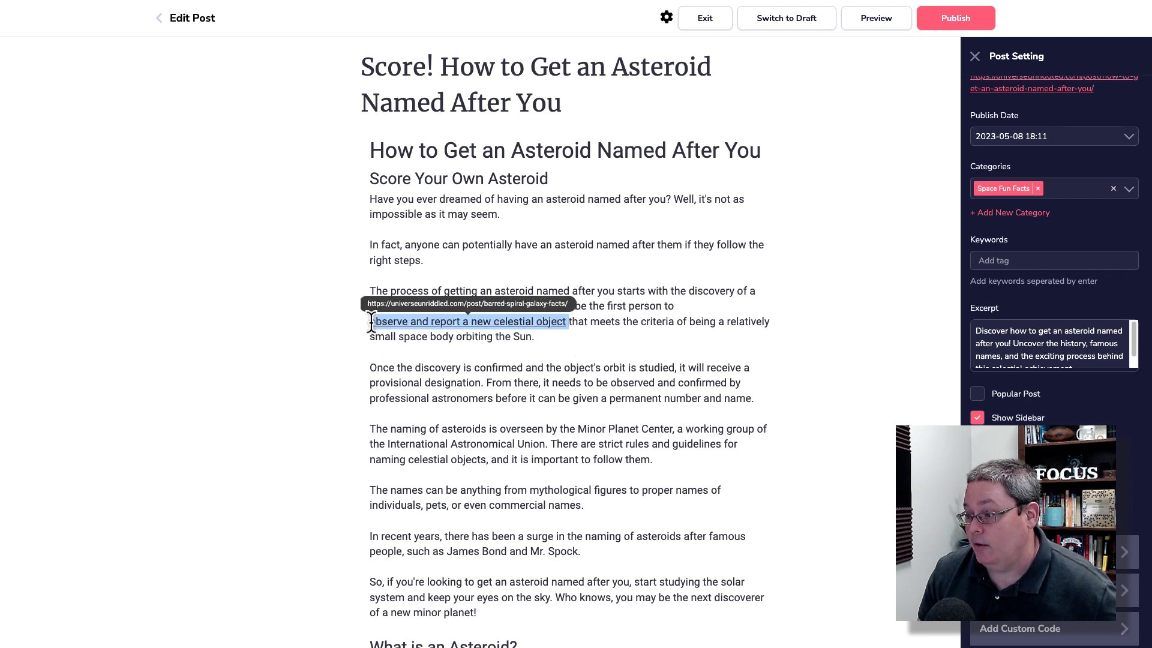
pyautogui.click(646, 346)
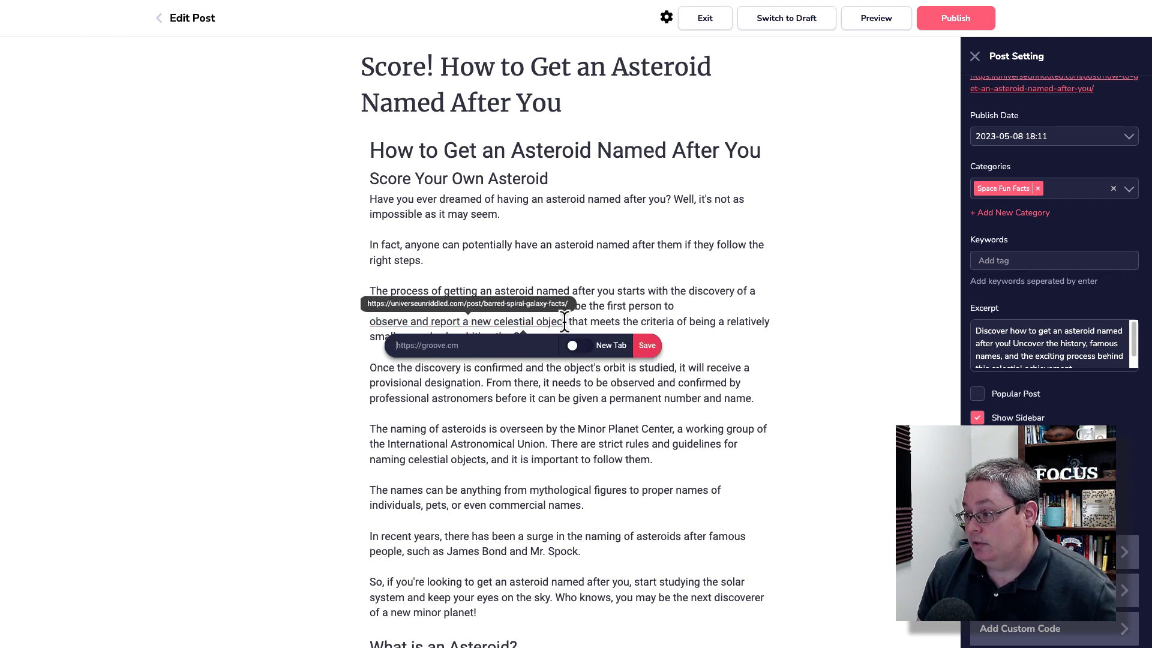
# Step: Replace the linked phrase "observe and report a new celestial object" with the same wording as unlinked text, and publish the post
pyautogui.moveTo(565, 322); pyautogui.dragTo(368, 321)
pyautogui.hotkey('ctrl', 'c')
pyautogui.press('BackSpace')
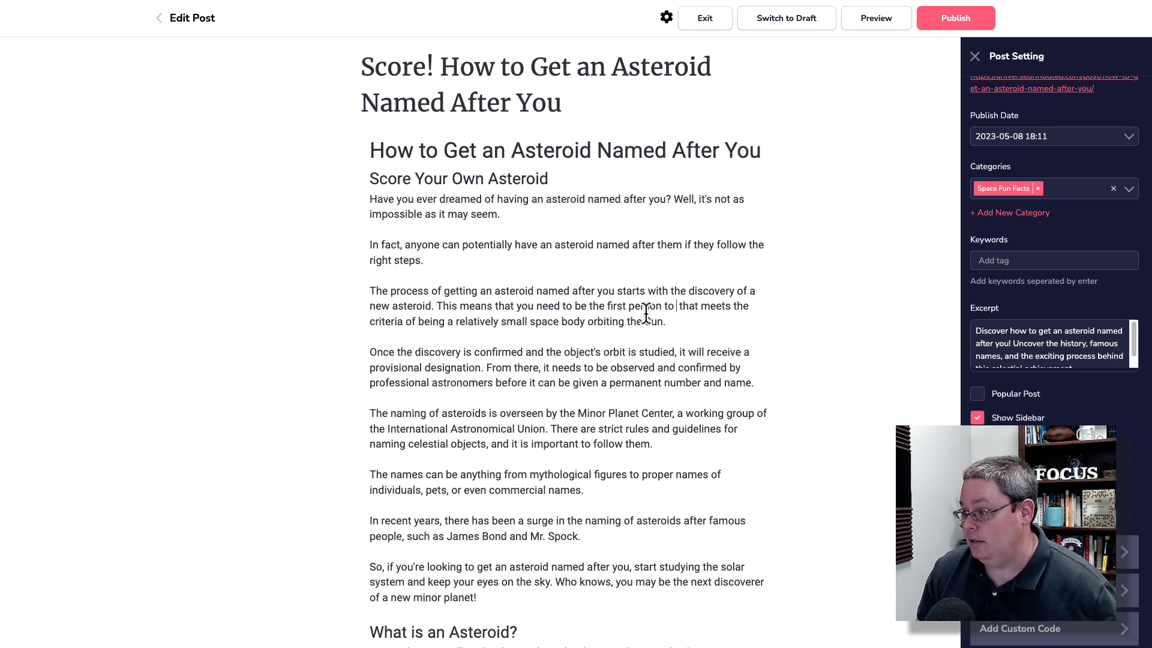
pyautogui.hotkey('ctrl', 'v')
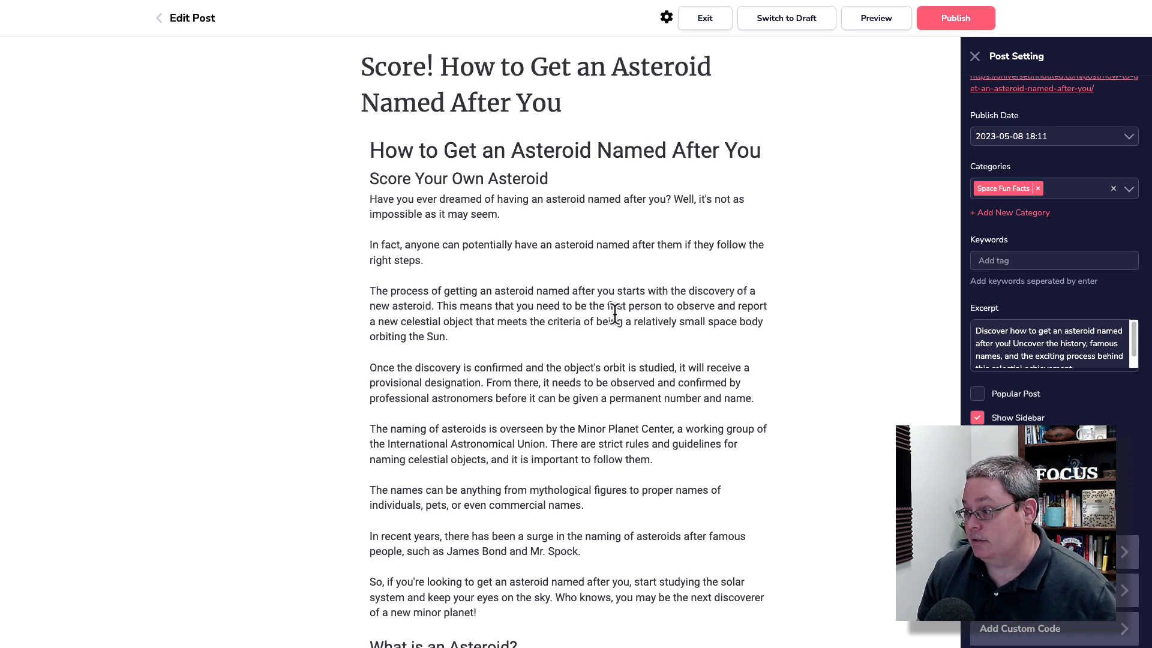
pyautogui.moveTo(439, 308); pyautogui.dragTo(488, 331)
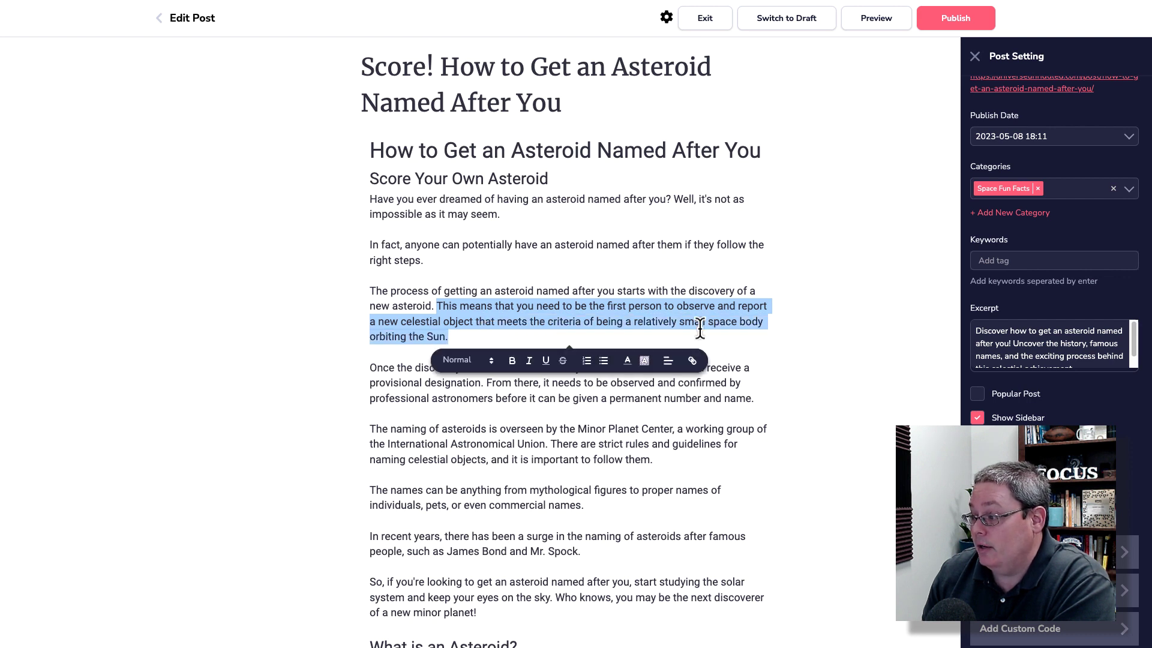
pyautogui.click(775, 334)
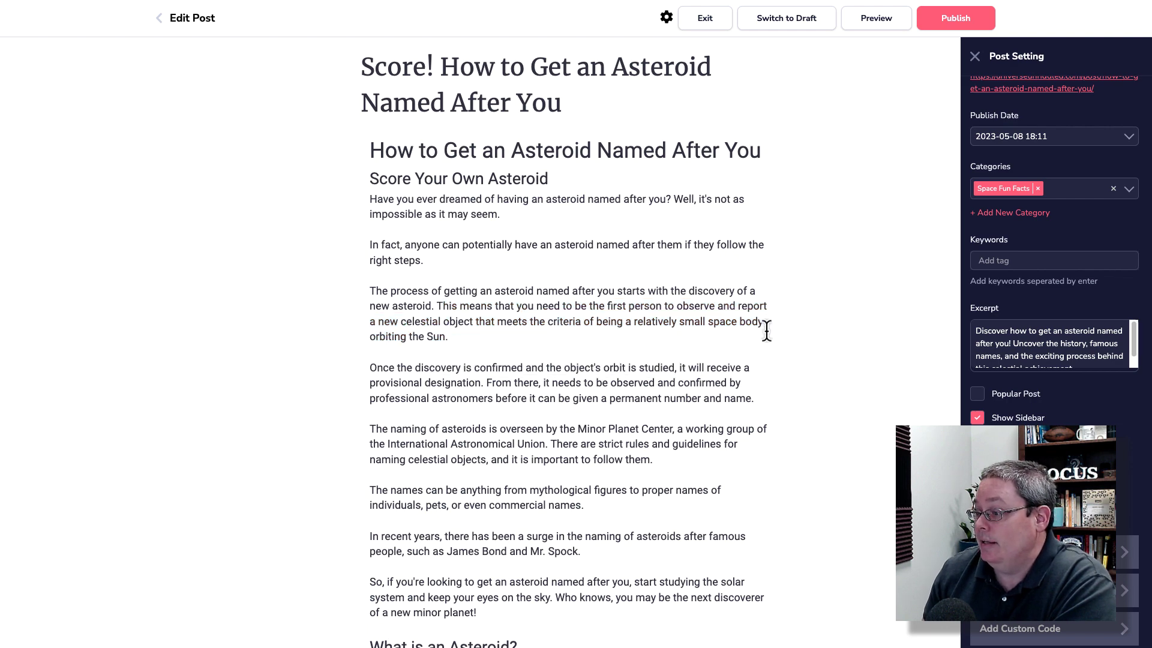
pyautogui.click(948, 23)
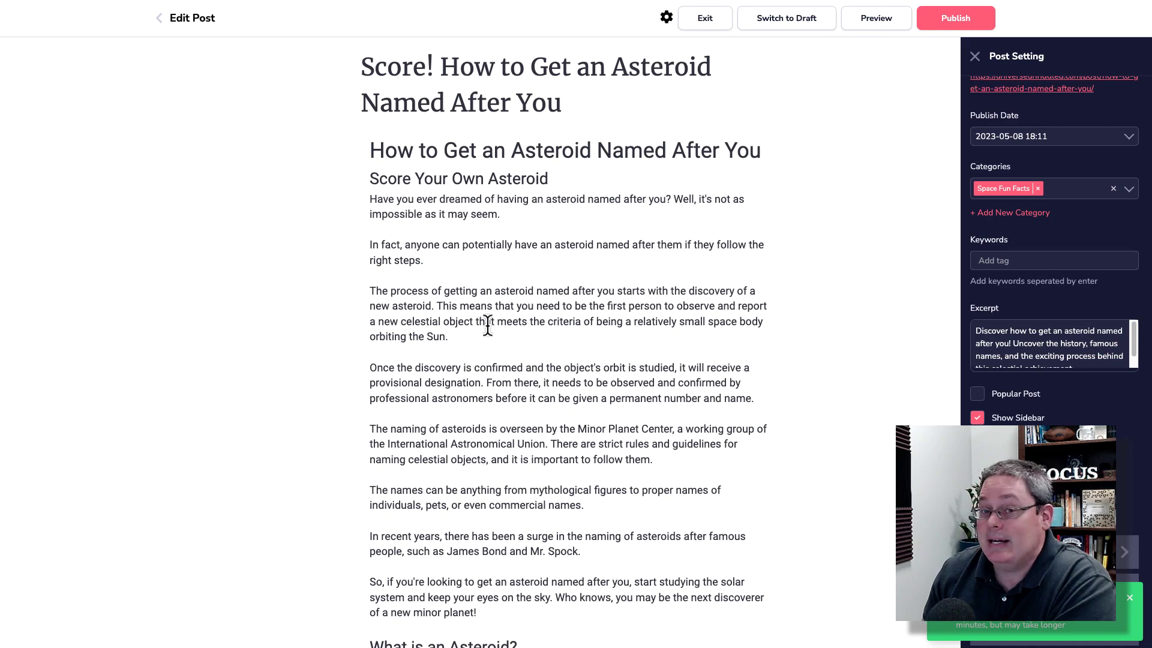
# Step: Look through the post down to the FAQ section and back, and examine the "How to Get an Asteroid Named After You" heading
pyautogui.scroll(-10, 615, 328)
pyautogui.scroll(-20, 610, 332)
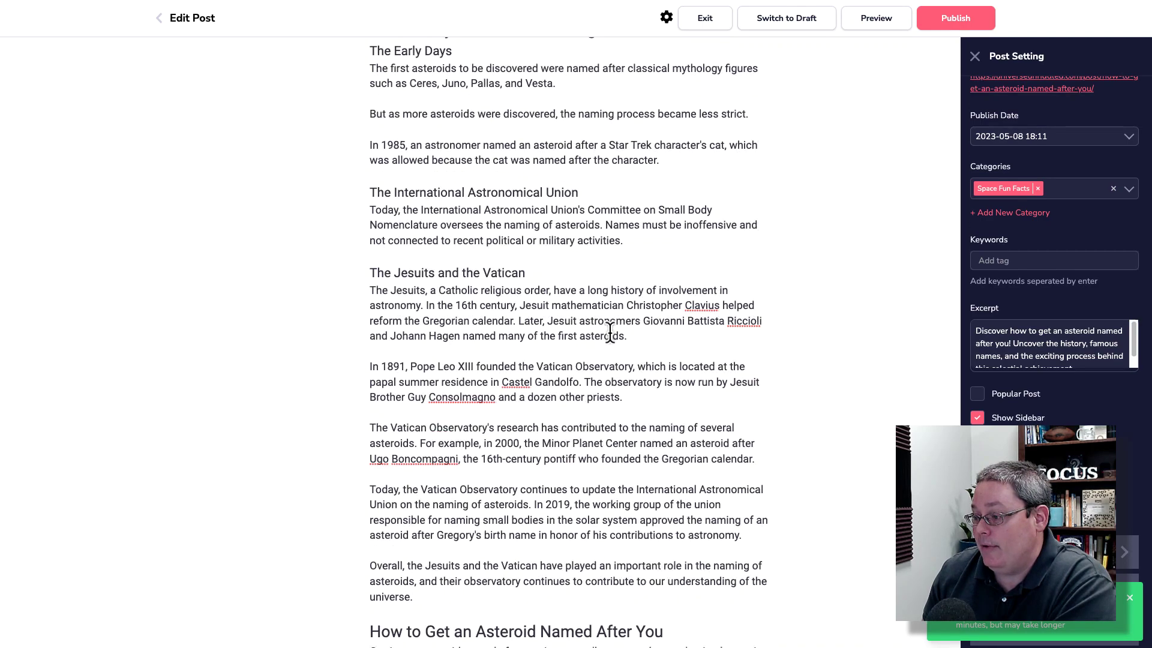
pyautogui.scroll(-20, 611, 332)
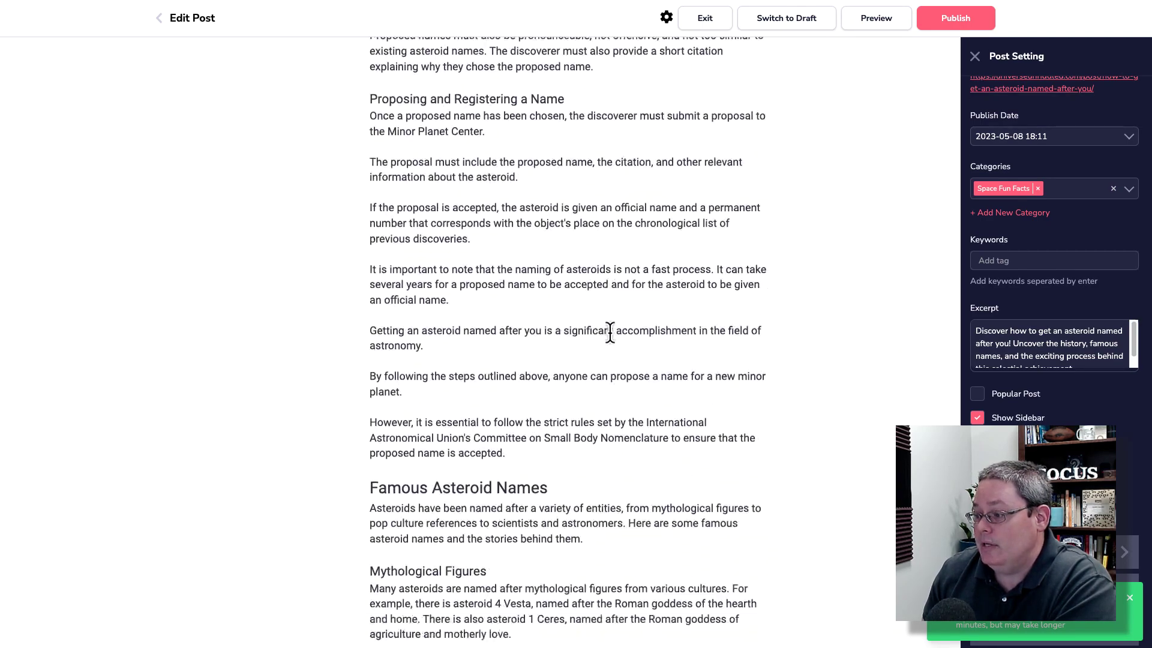
pyautogui.scroll(-10, 610, 332)
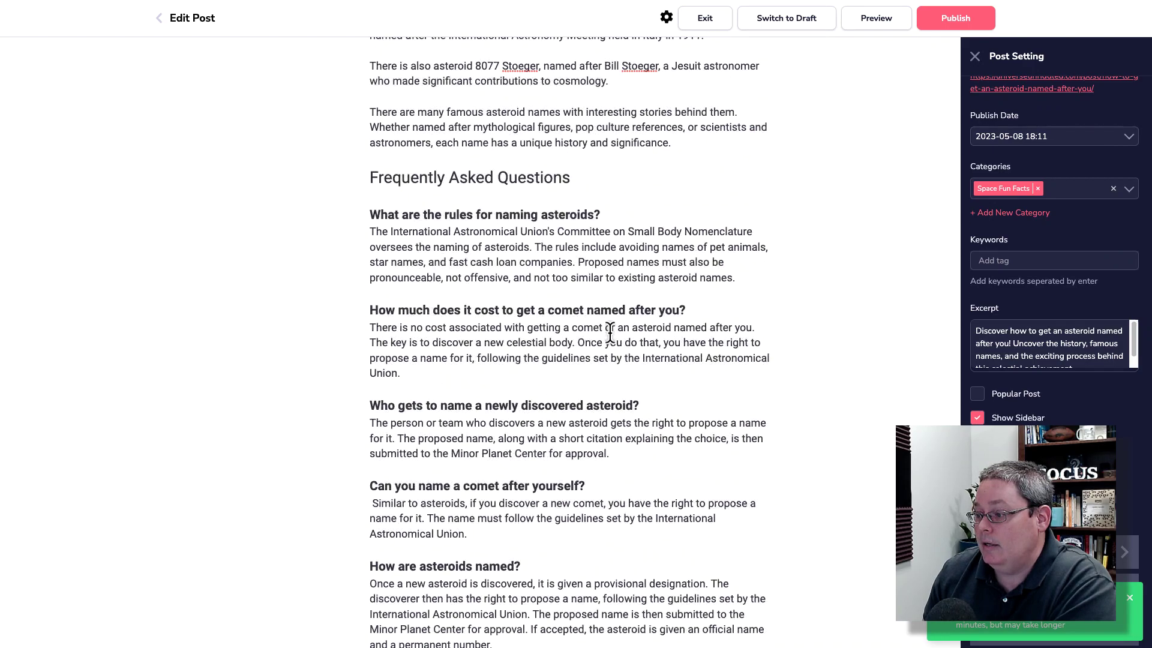
pyautogui.scroll(20, 611, 338)
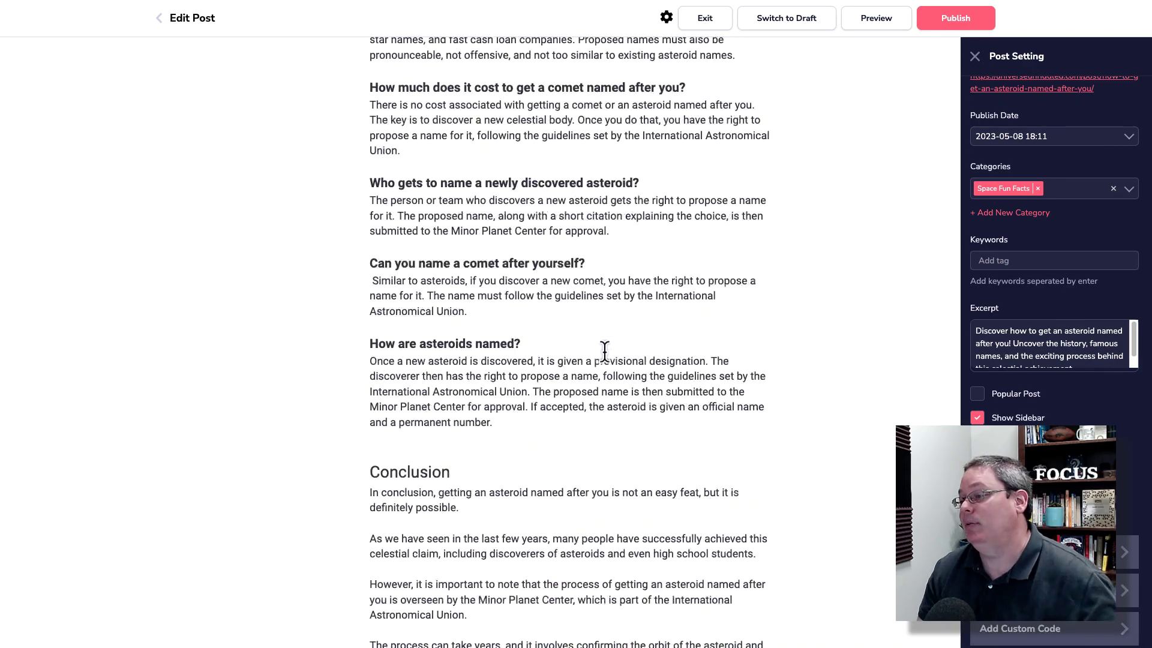
pyautogui.scroll(10, 597, 360)
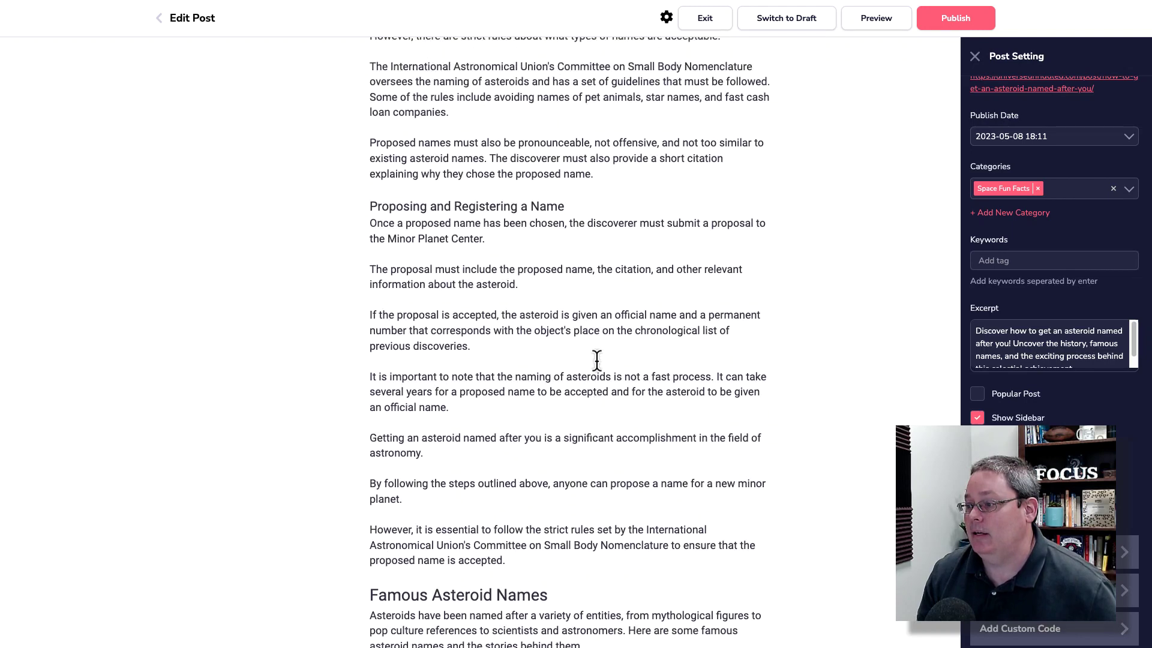
pyautogui.doubleClick(377, 62)
pyautogui.click(376, 65)
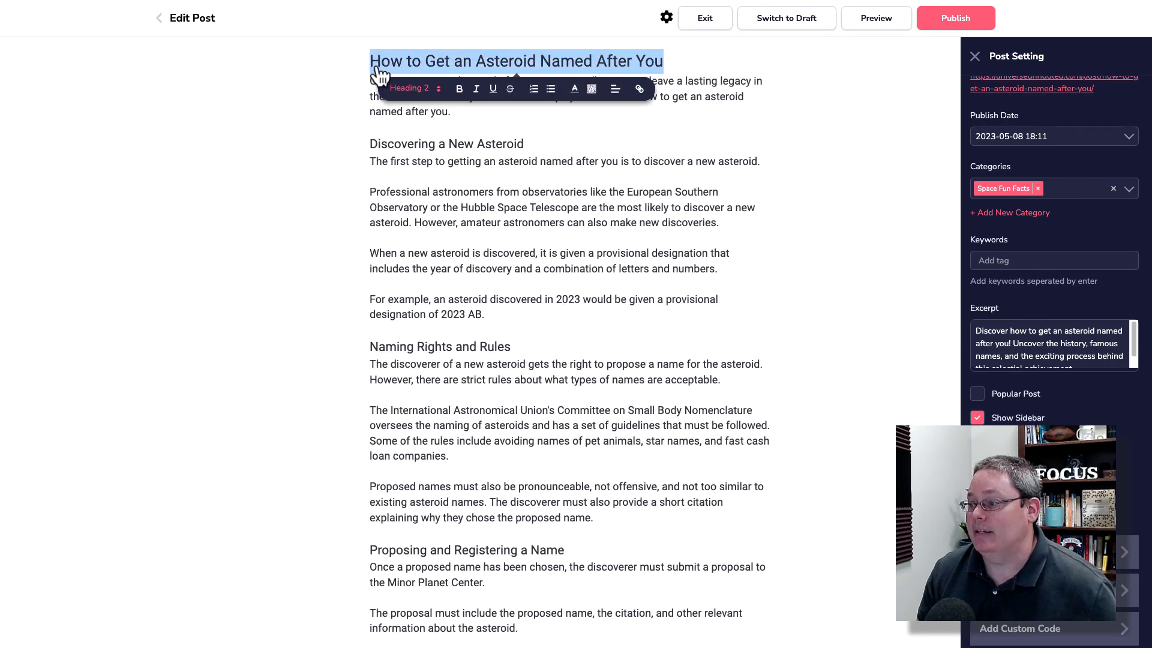
pyautogui.click(557, 129)
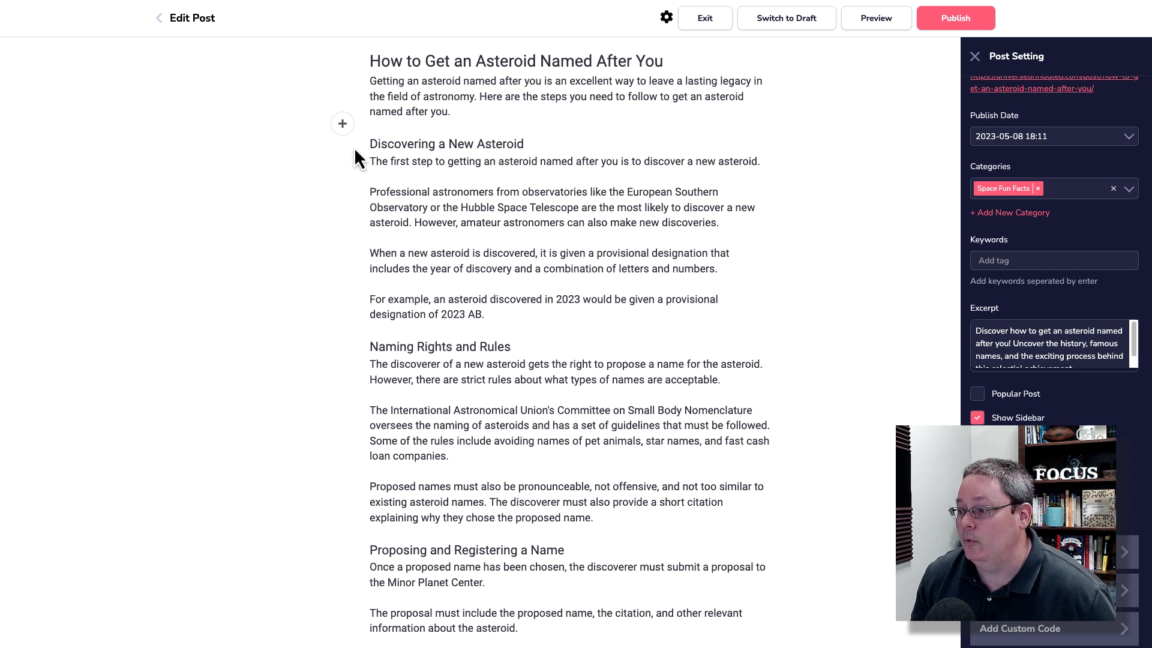
# Step: Under "Discovering a New Asteroid", split "However, amateur astronomers can also make new discoveries." into its own paragraph
pyautogui.moveTo(369, 144); pyautogui.dragTo(624, 157)
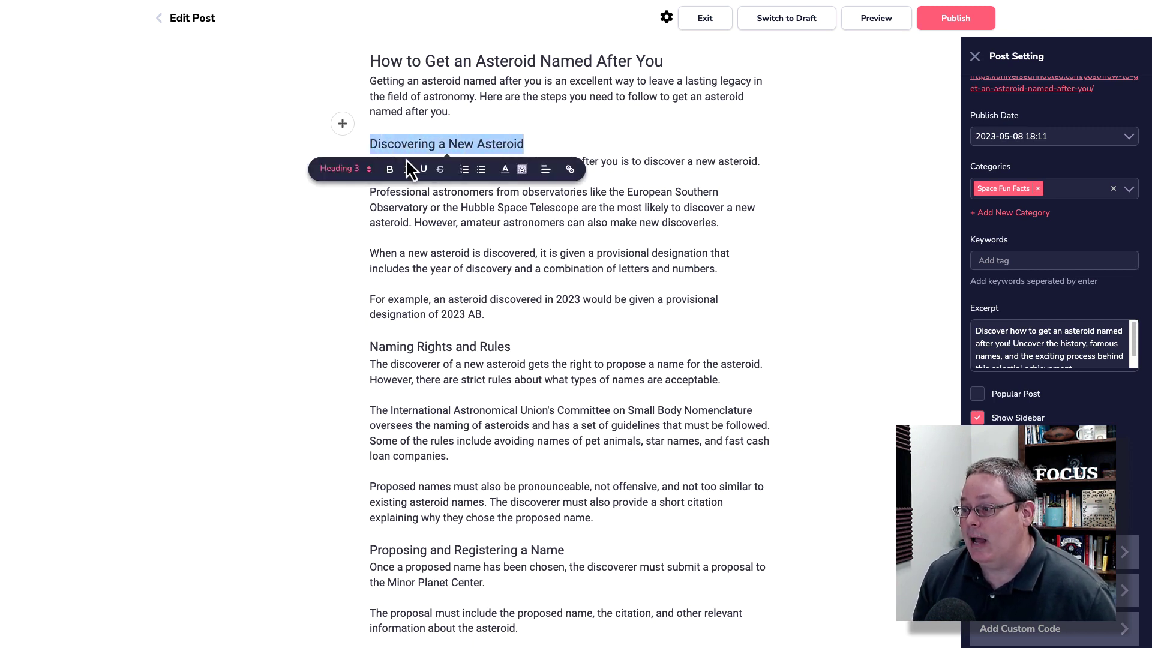
pyautogui.tripleClick(622, 160)
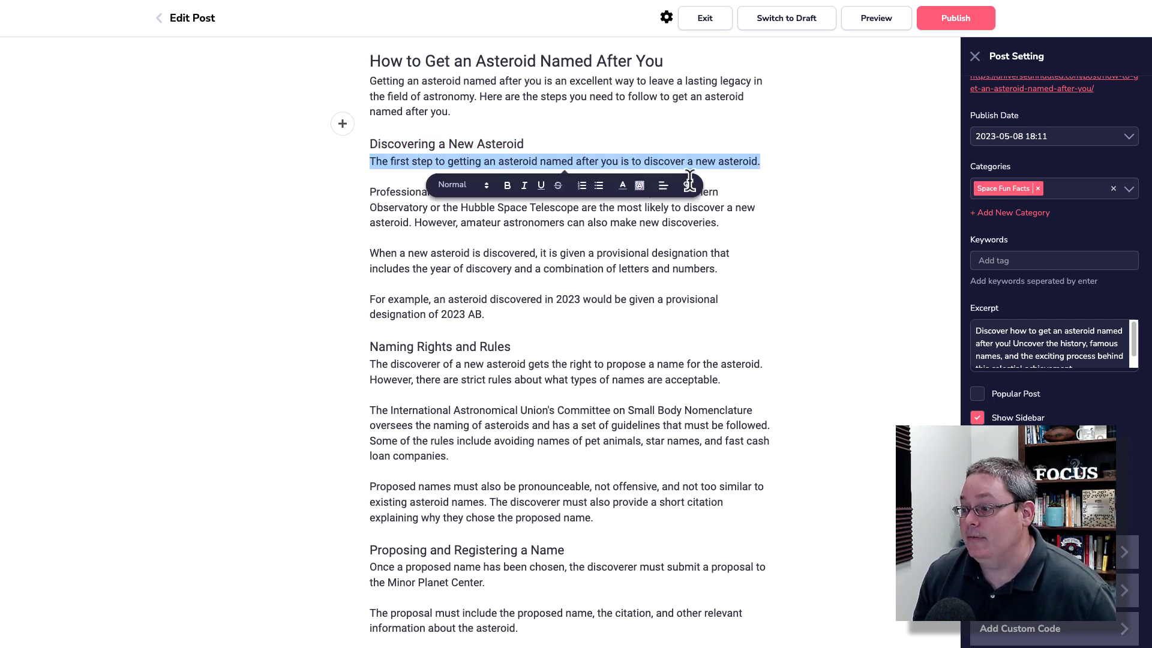
pyautogui.click(754, 180)
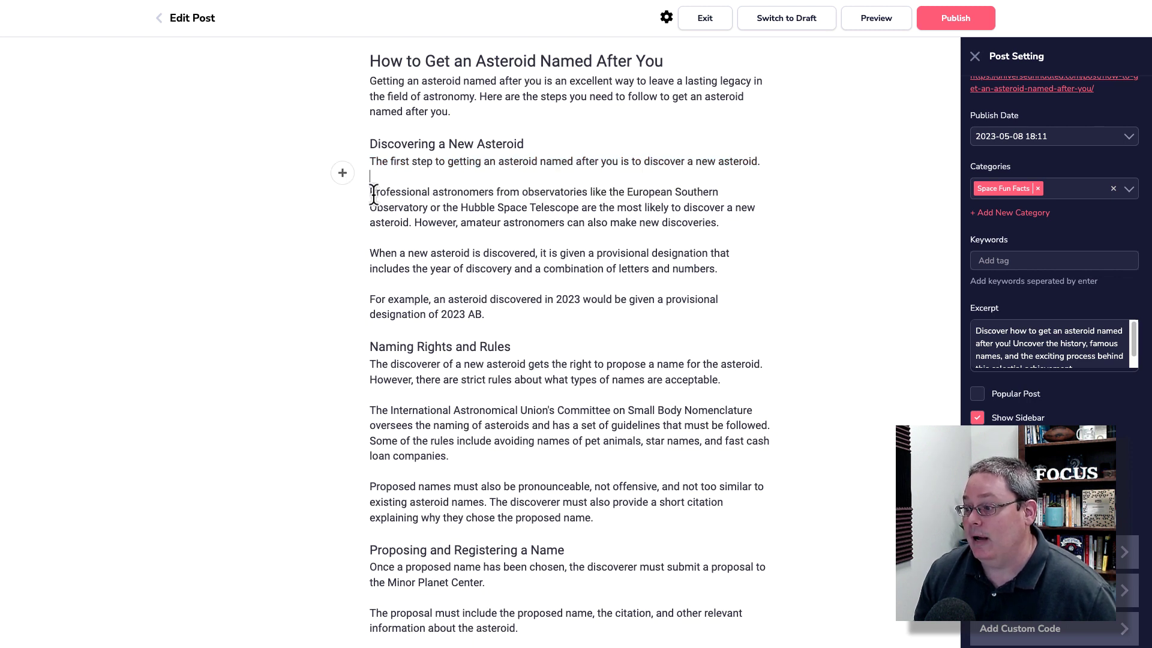
pyautogui.moveTo(371, 193); pyautogui.dragTo(414, 222)
pyautogui.click(772, 232)
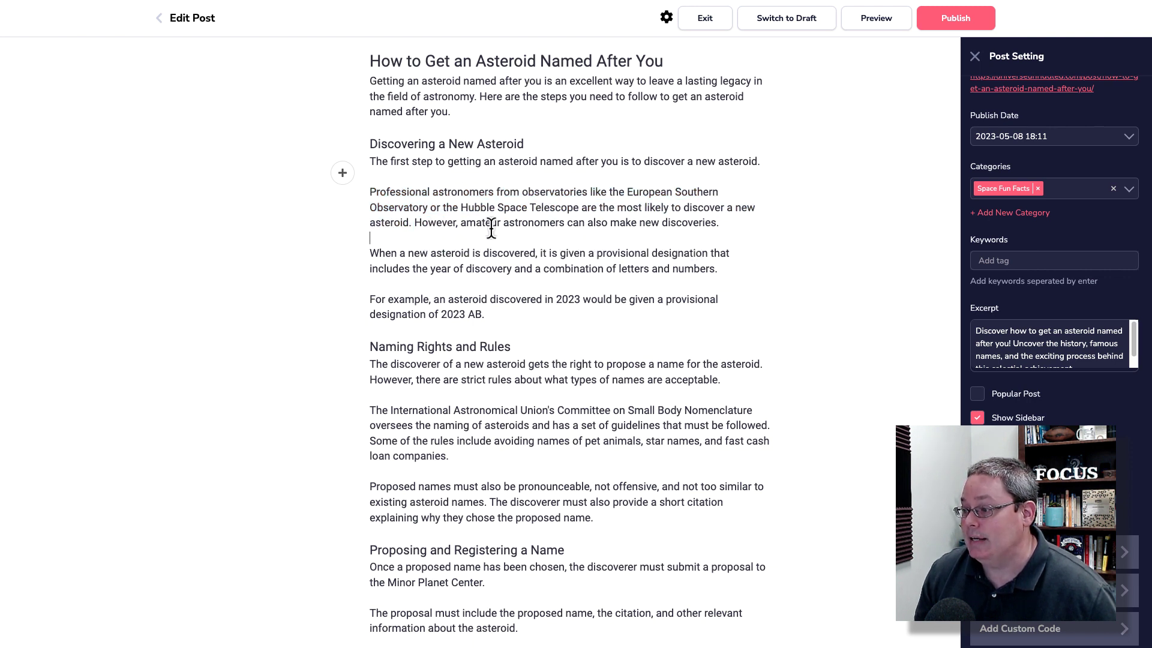
pyautogui.click(423, 226)
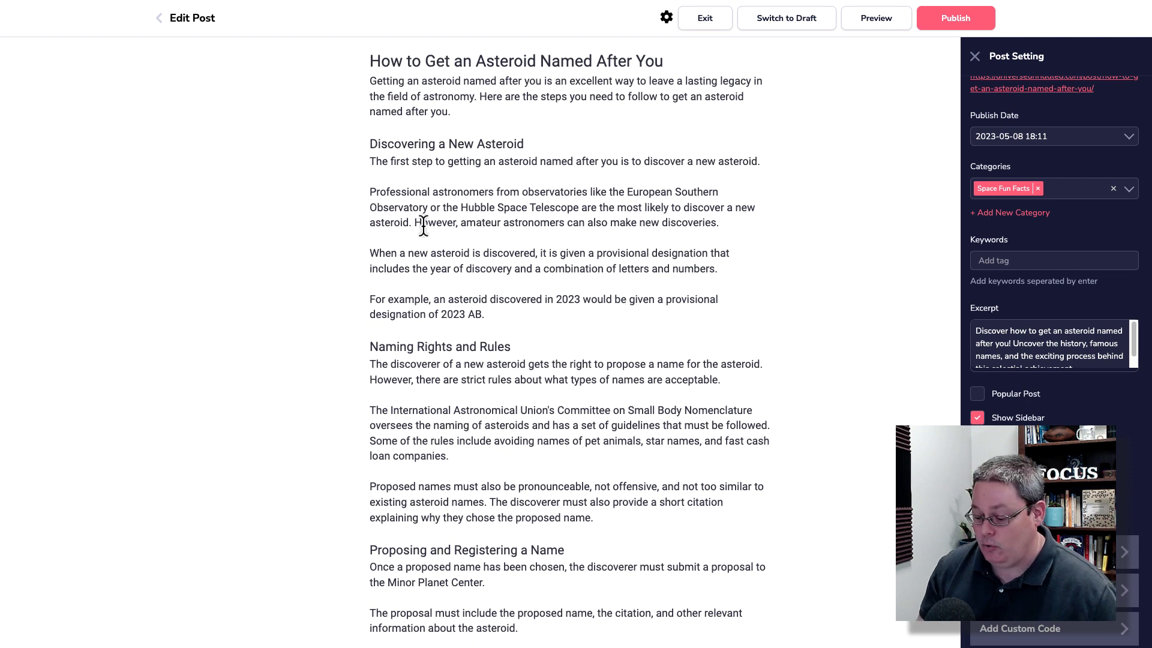
pyautogui.press('Return')
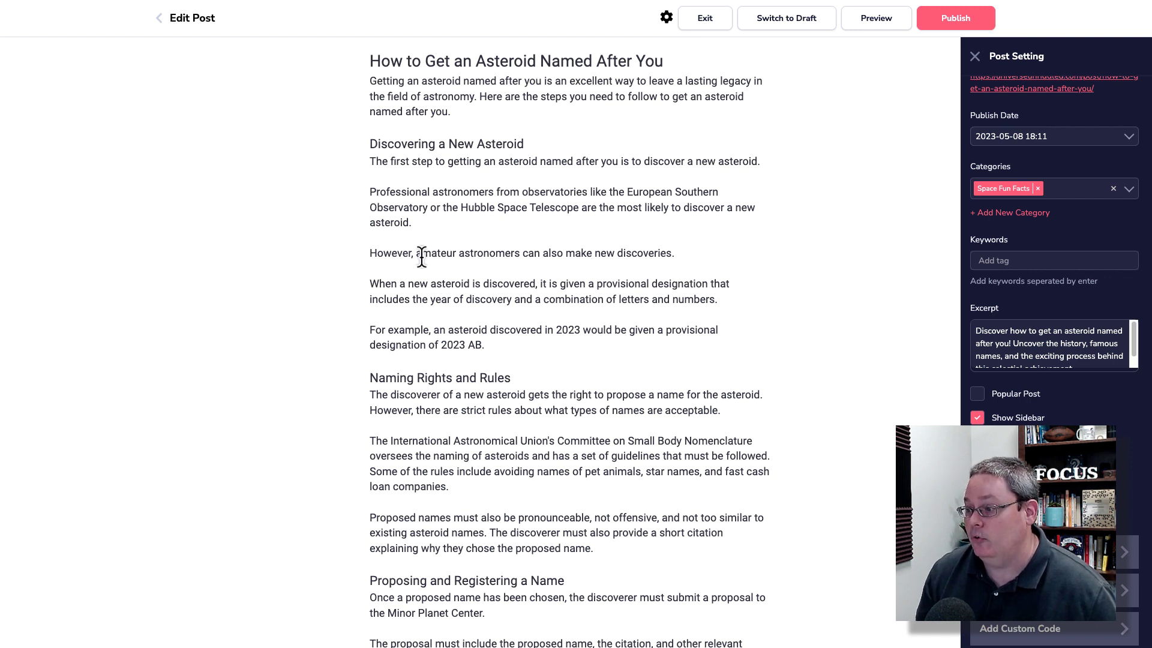
pyautogui.tripleClick(422, 257)
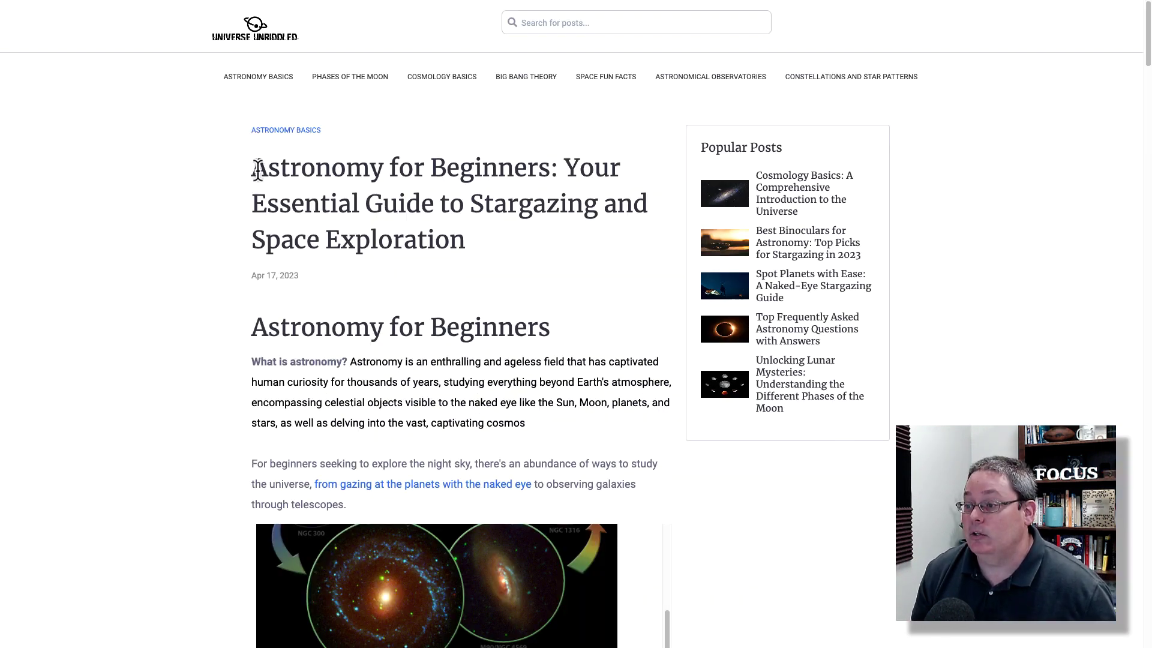
# Step: Copy the web address of the published "Astronomy for Beginners" guide on the Universe Unriddled site
pyautogui.moveTo(254, 169); pyautogui.dragTo(503, 258)
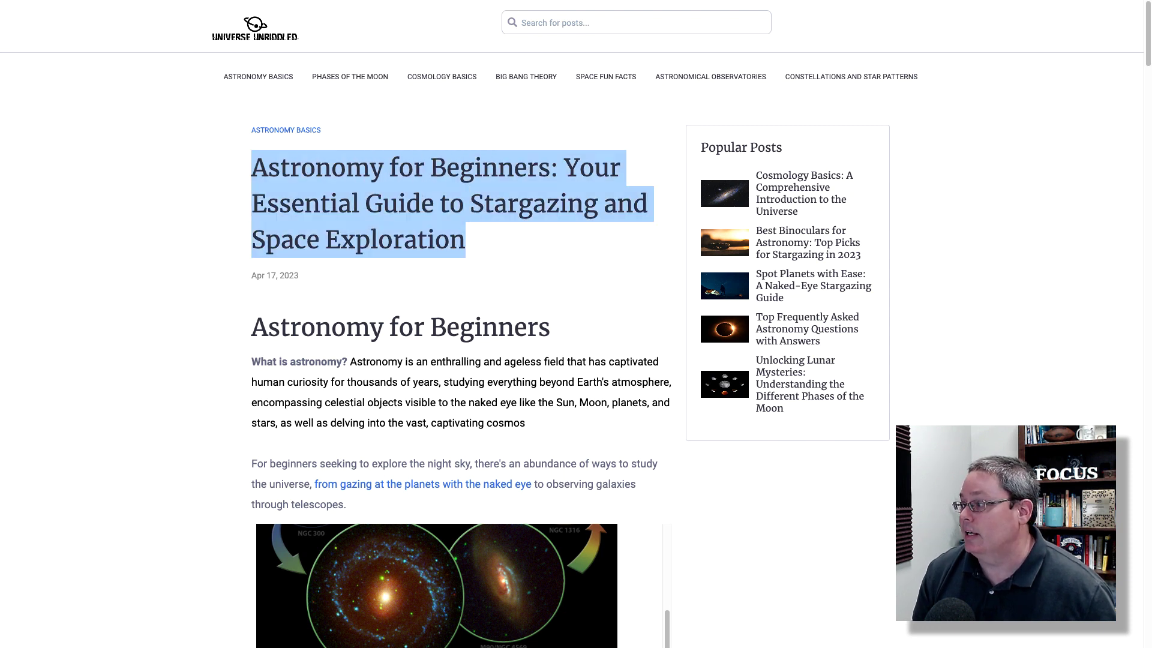
pyautogui.click(184, 10)
pyautogui.hotkey('ctrl', 'c')
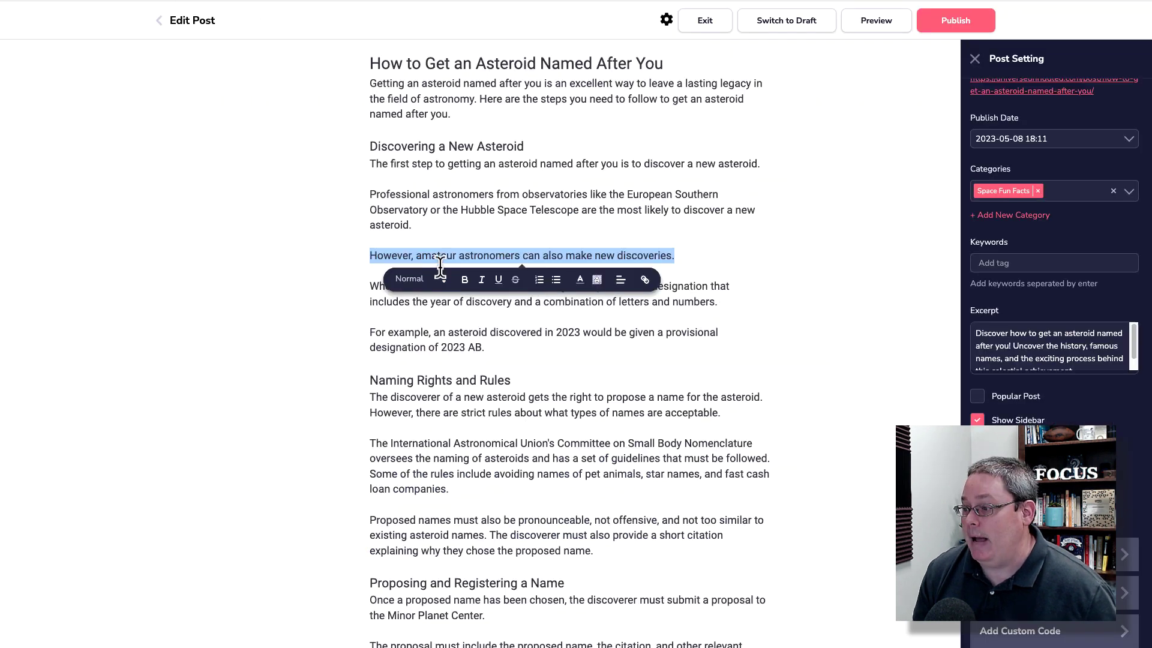
# Step: Link the words "amateur astronomers can also make new discoveries" to the copied universeunriddled.com/post/astronomy-for-beginners address, without opening in a new tab
pyautogui.click(398, 257)
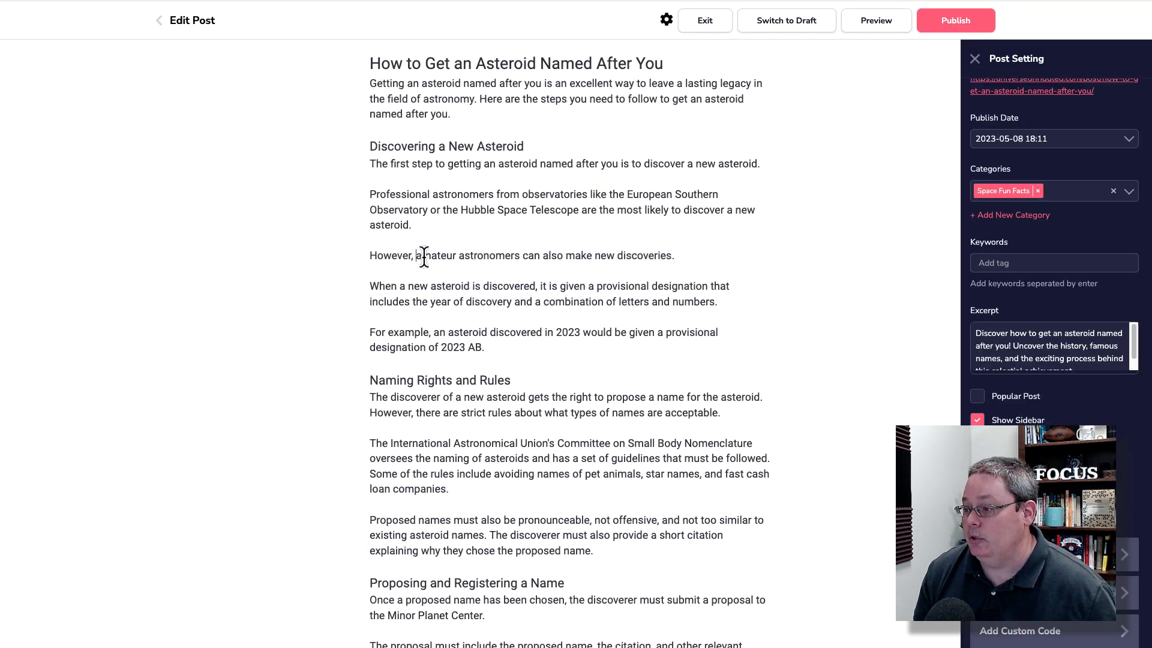
pyautogui.moveTo(416, 256); pyautogui.dragTo(673, 257)
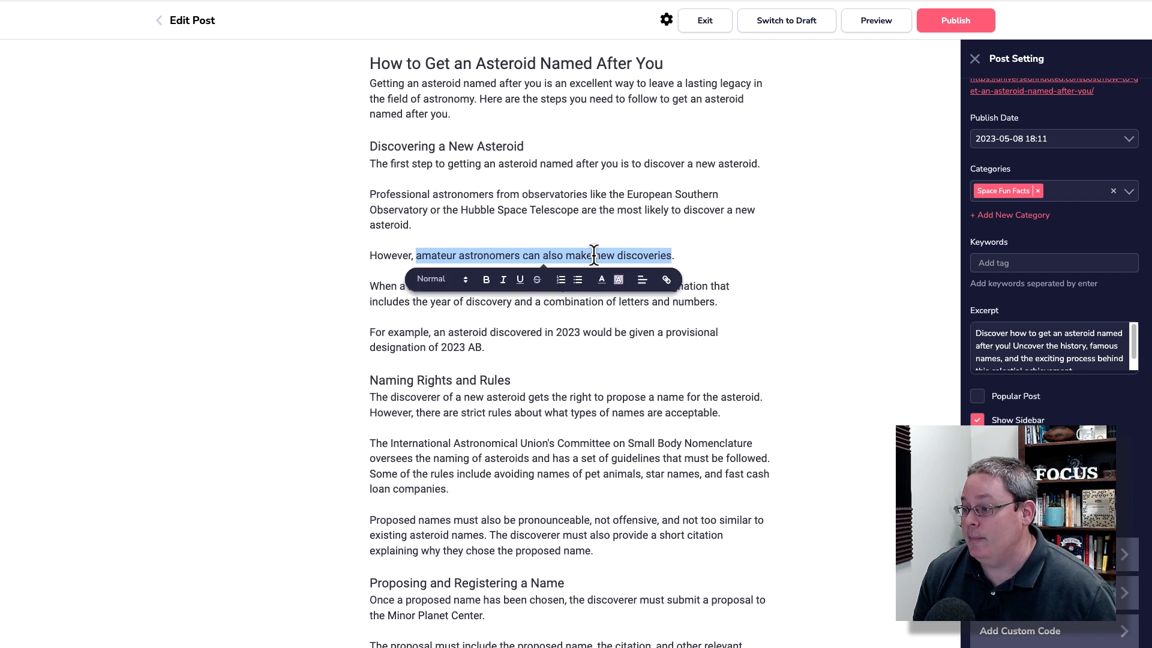
pyautogui.click(665, 279)
pyautogui.hotkey('ctrl', 'v')
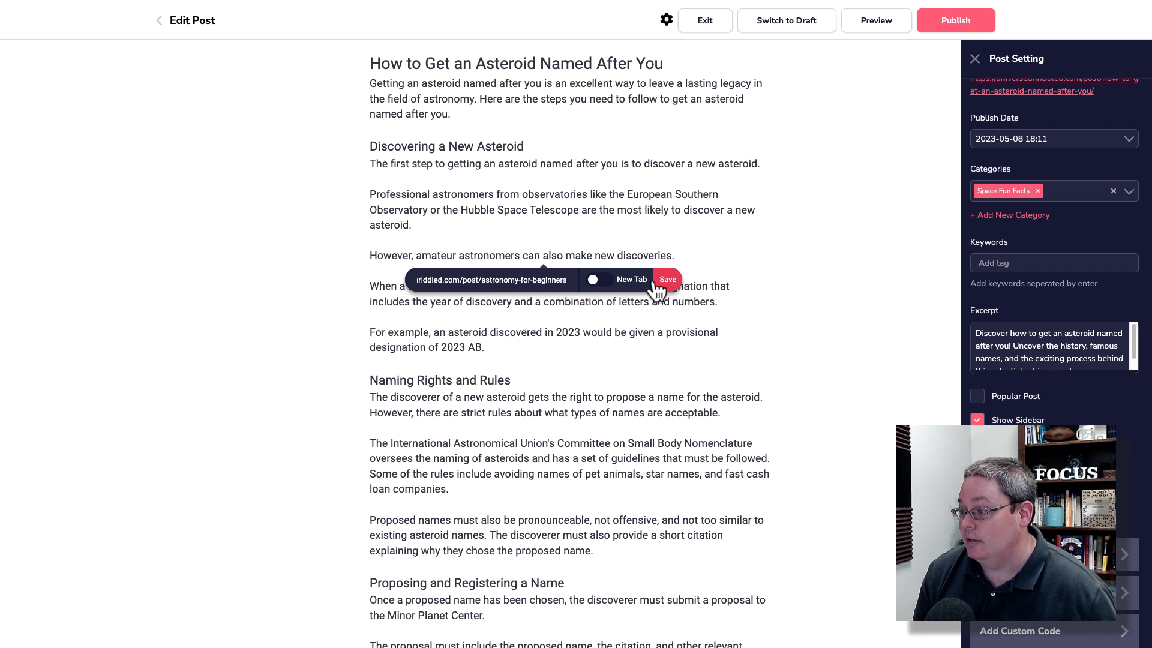
pyautogui.click(602, 282)
pyautogui.click(602, 282)
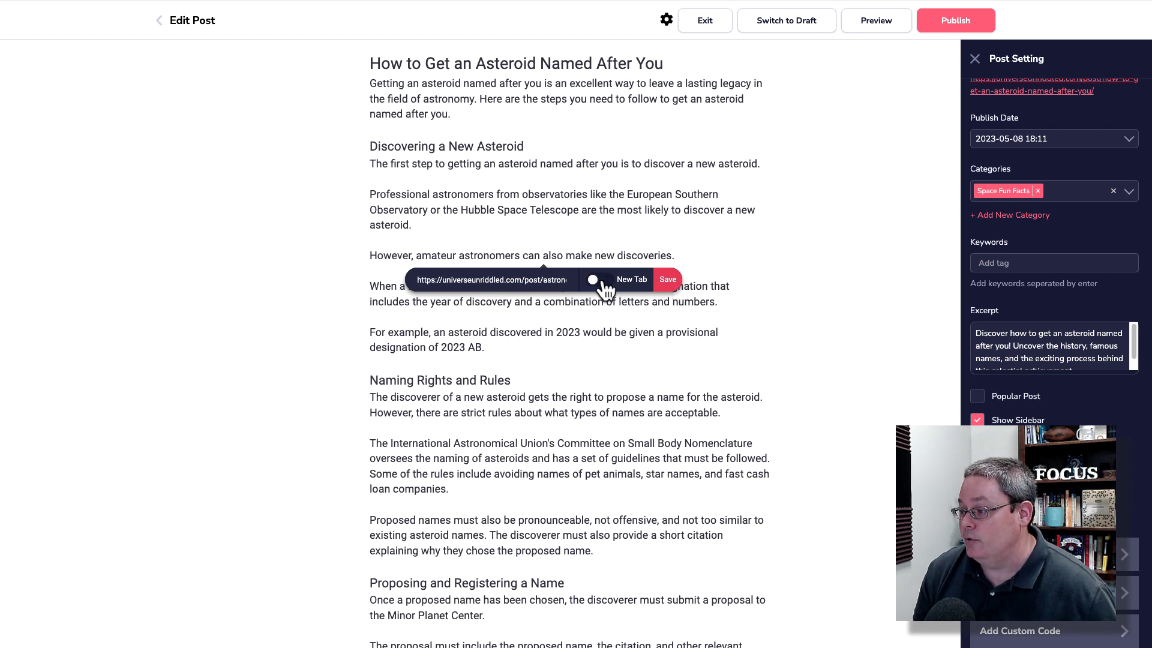
pyautogui.click(668, 281)
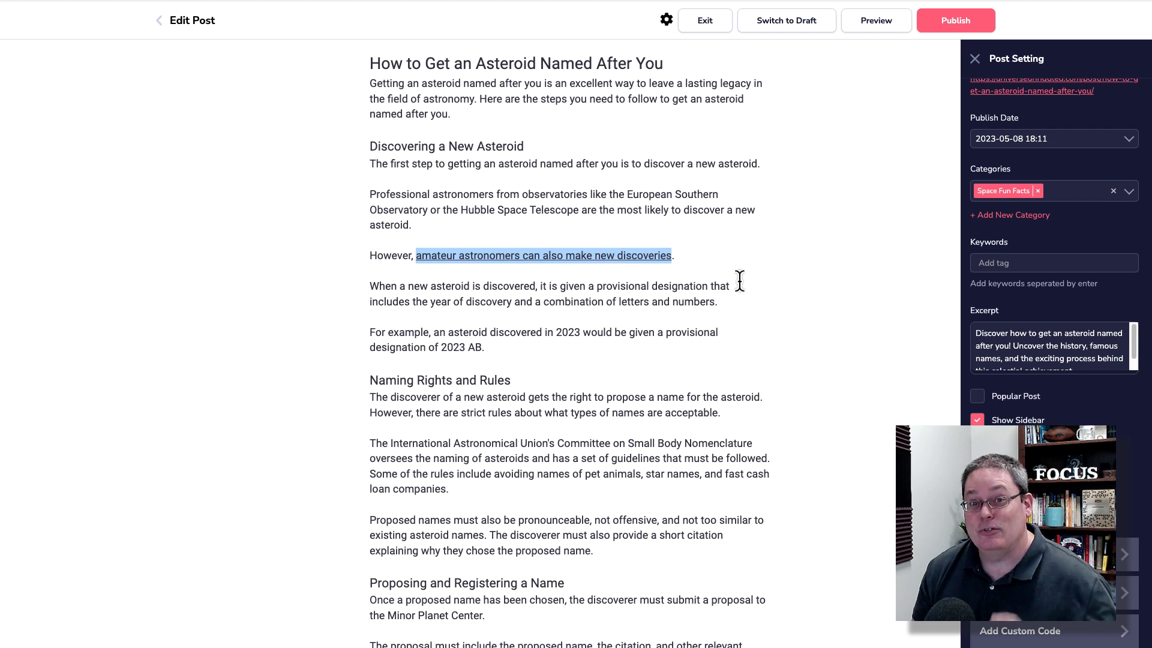
pyautogui.click(712, 258)
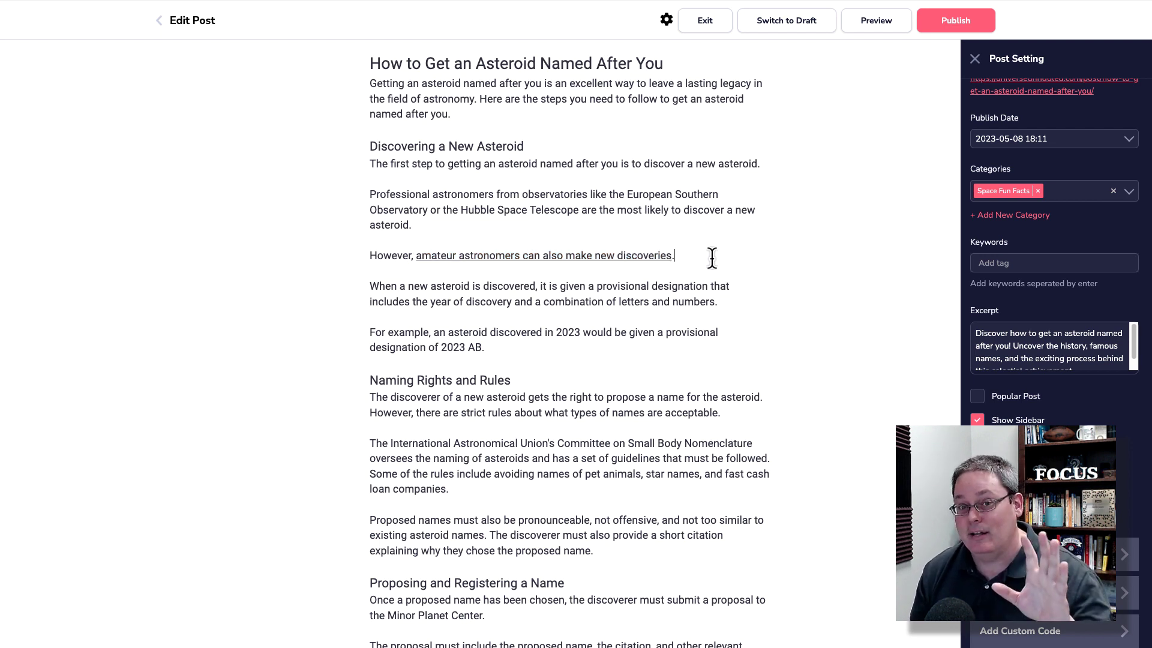
# Step: Look over the rest of the post through the Frequently Asked Questions section and publish the updated post
pyautogui.scroll(-15, 744, 273)
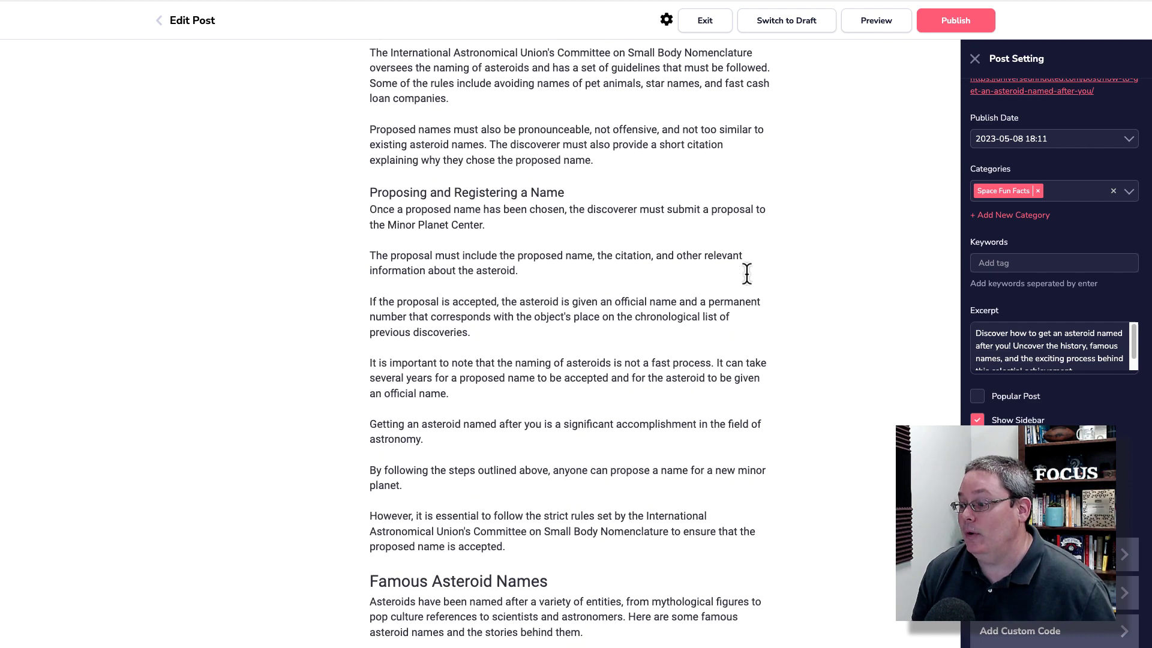
pyautogui.scroll(-8, 746, 273)
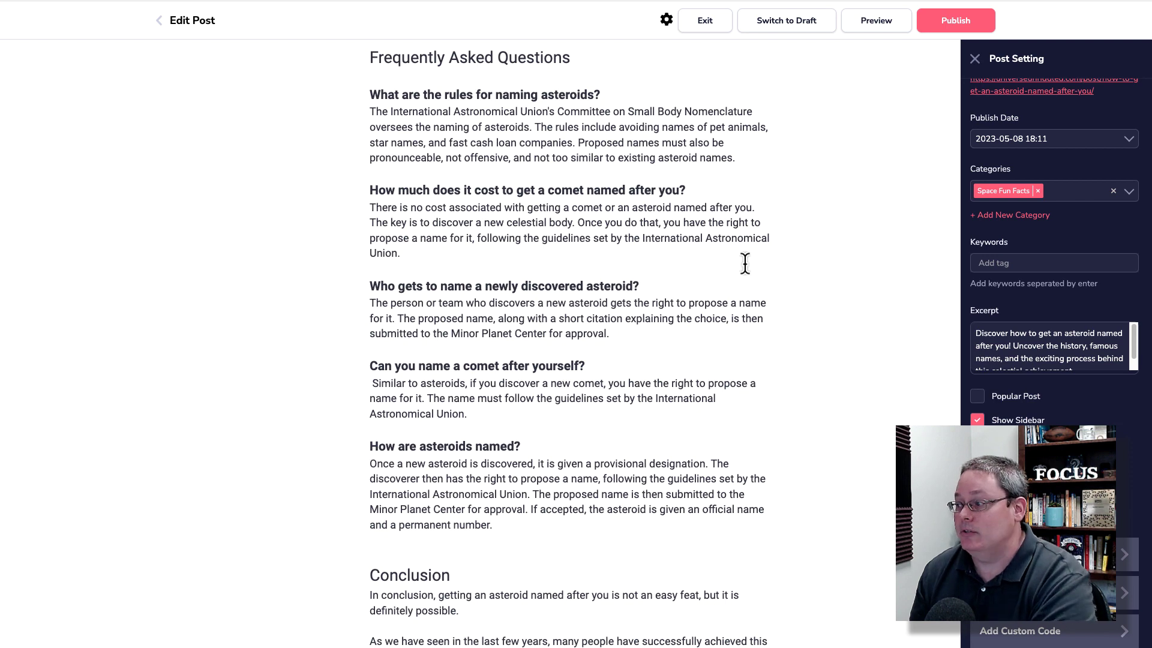
pyautogui.click(941, 24)
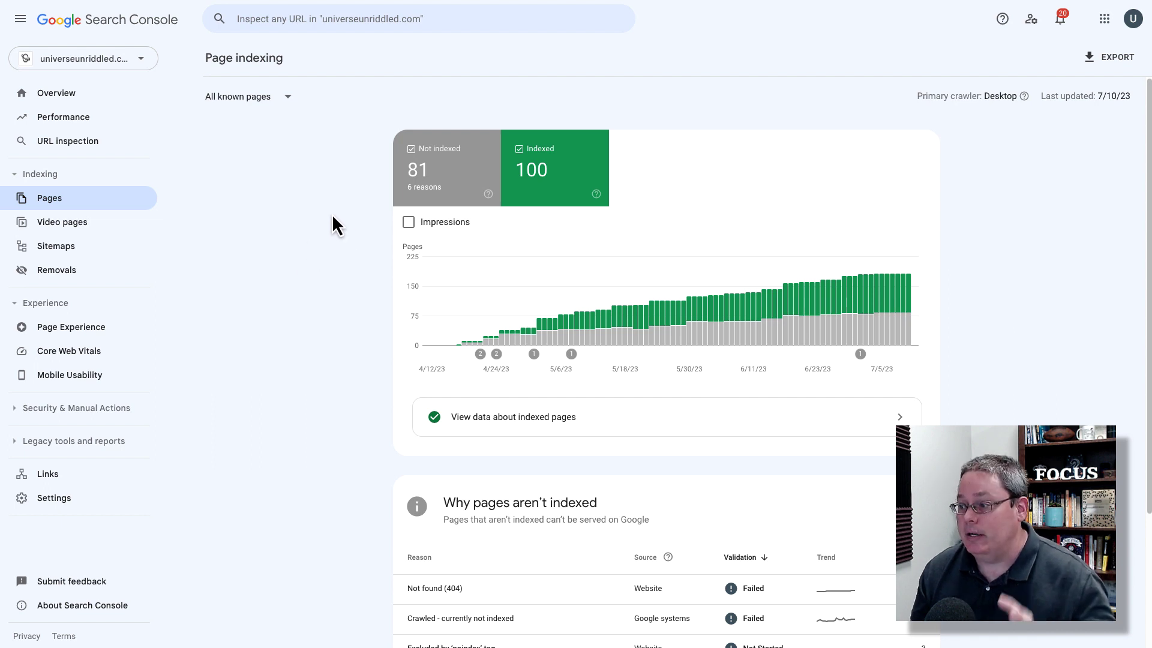
# Step: In Google Search Console's page indexing report, open the "Crawled - currently not indexed" reason and examine its example URLs
pyautogui.scroll(-3, 345, 275)
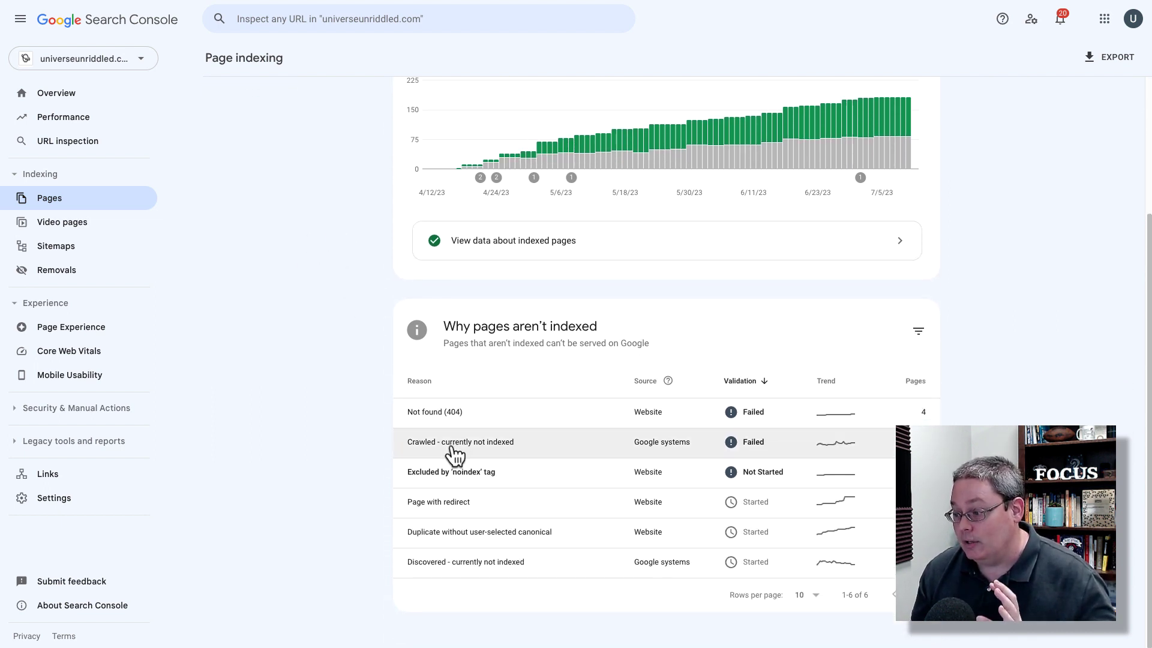
pyautogui.click(452, 443)
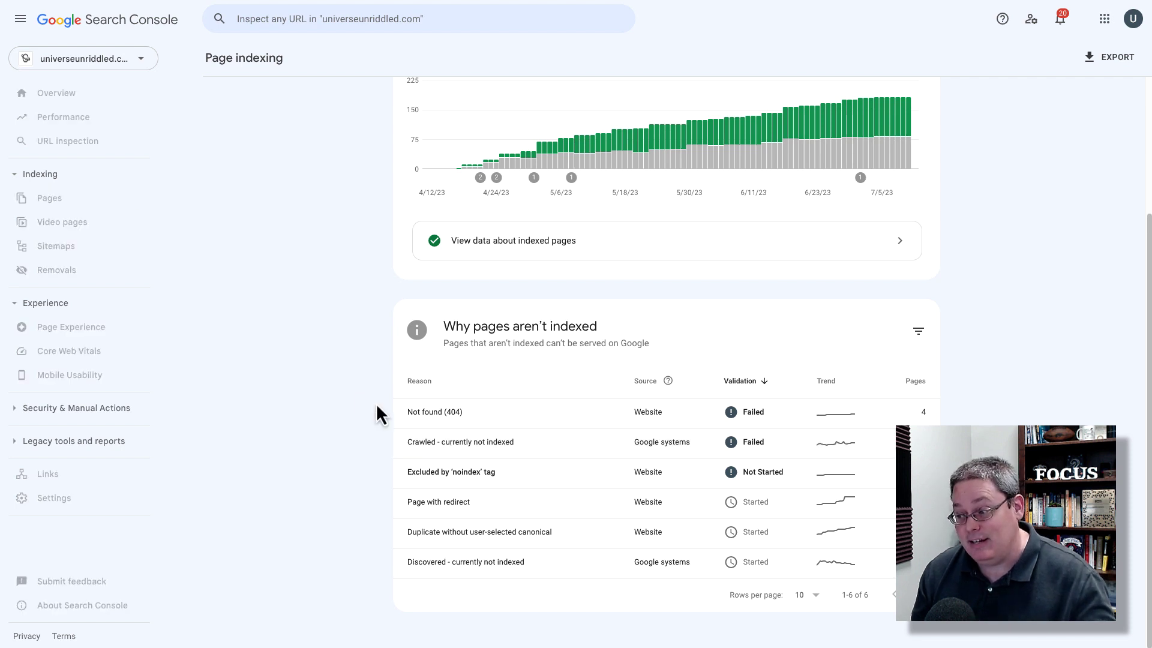
pyautogui.scroll(-3, 340, 374)
pyautogui.scroll(-3, 340, 374)
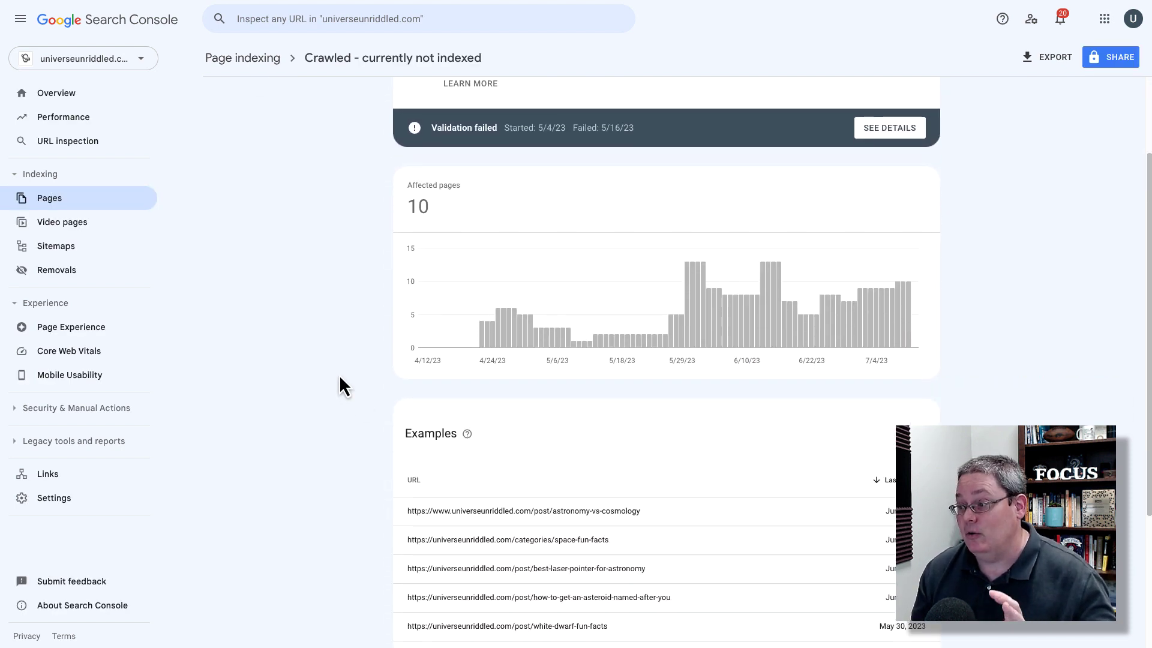